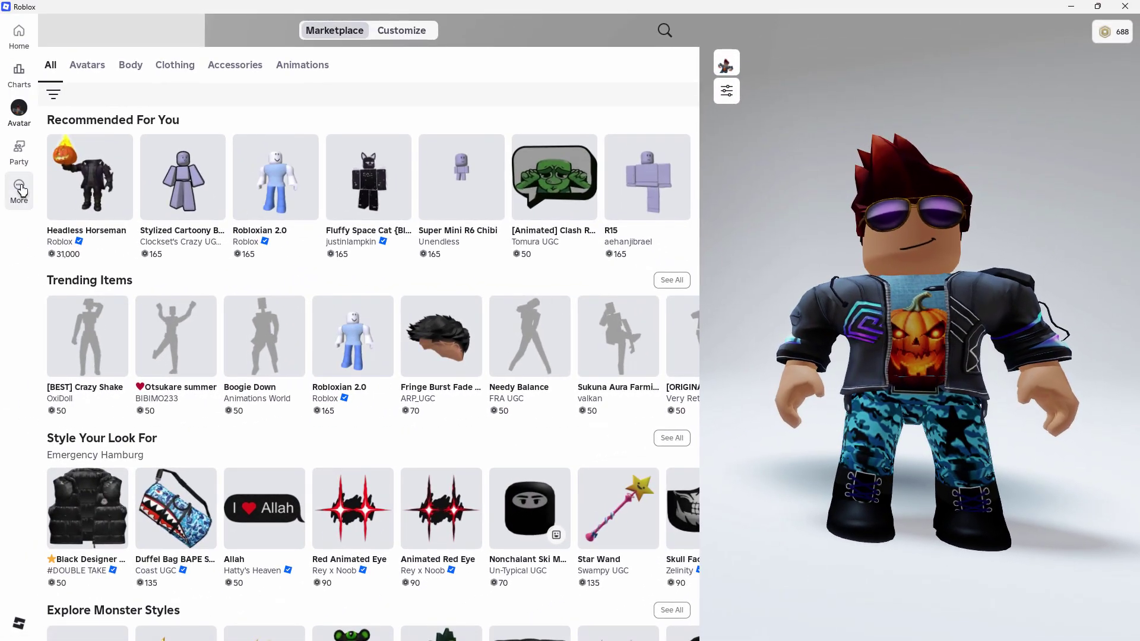
Step: Go to the Roblox Creator Hub dashboard through the More page's Create tile
{"action": "left_click", "coordinate": [21, 189]}
{"action": "left_click", "coordinate": [702, 219]}
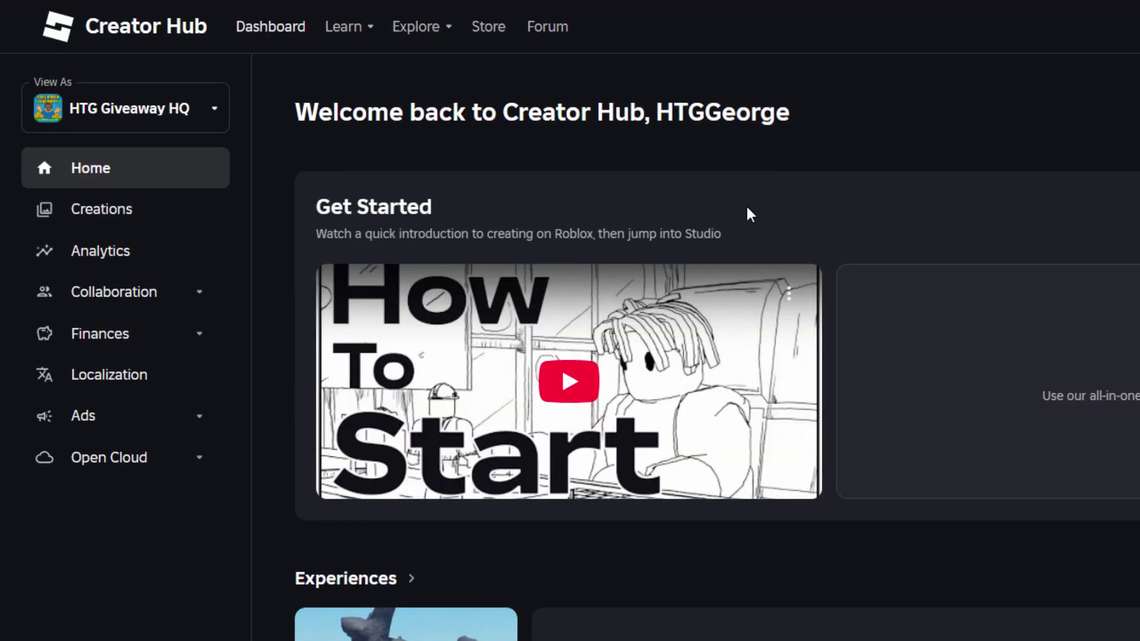
Step: Filter Creations to Avatar Items, Classics, Classic Pants, and scroll down to the pants thumbnails
{"action": "left_click", "coordinate": [120, 223]}
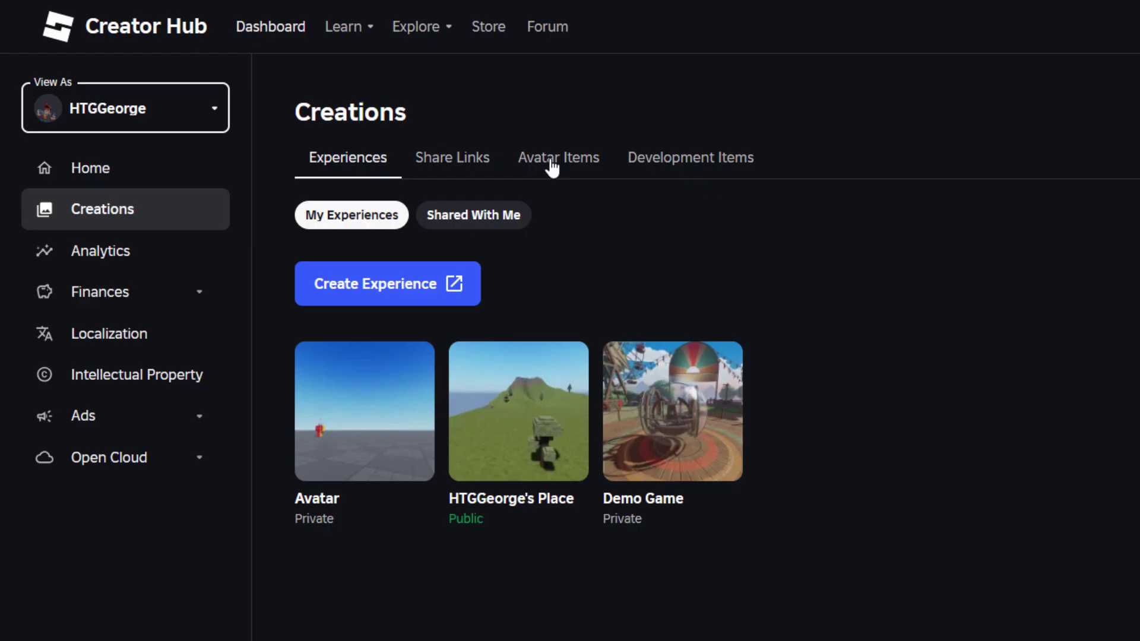
{"action": "left_click", "coordinate": [579, 162]}
{"action": "left_click", "coordinate": [564, 213]}
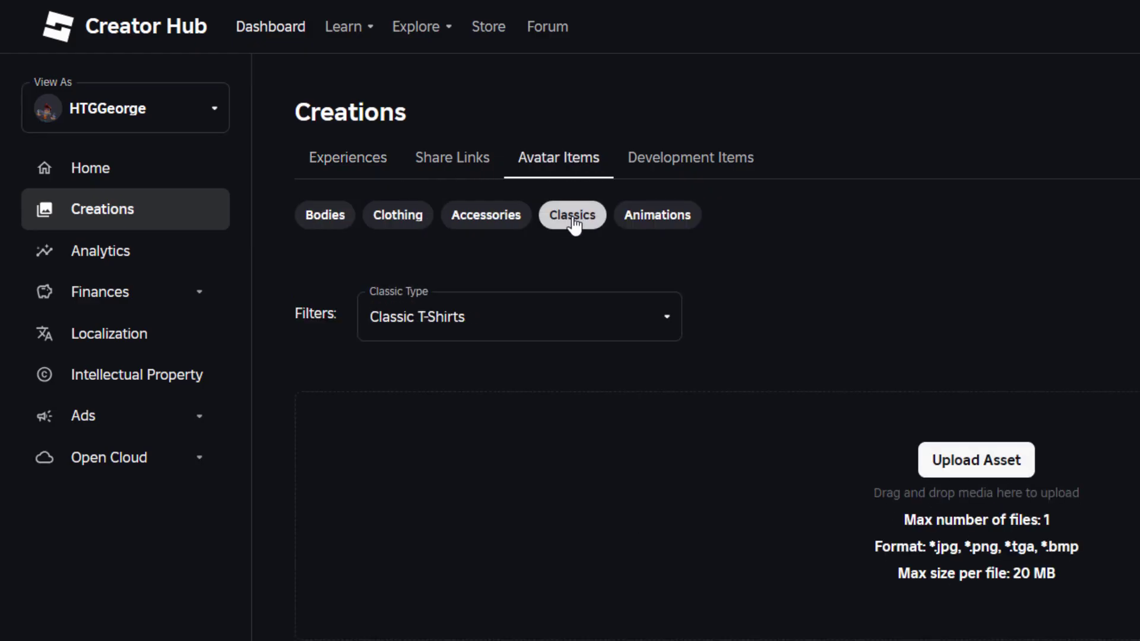
{"action": "left_click", "coordinate": [520, 317]}
{"action": "left_click", "coordinate": [460, 436]}
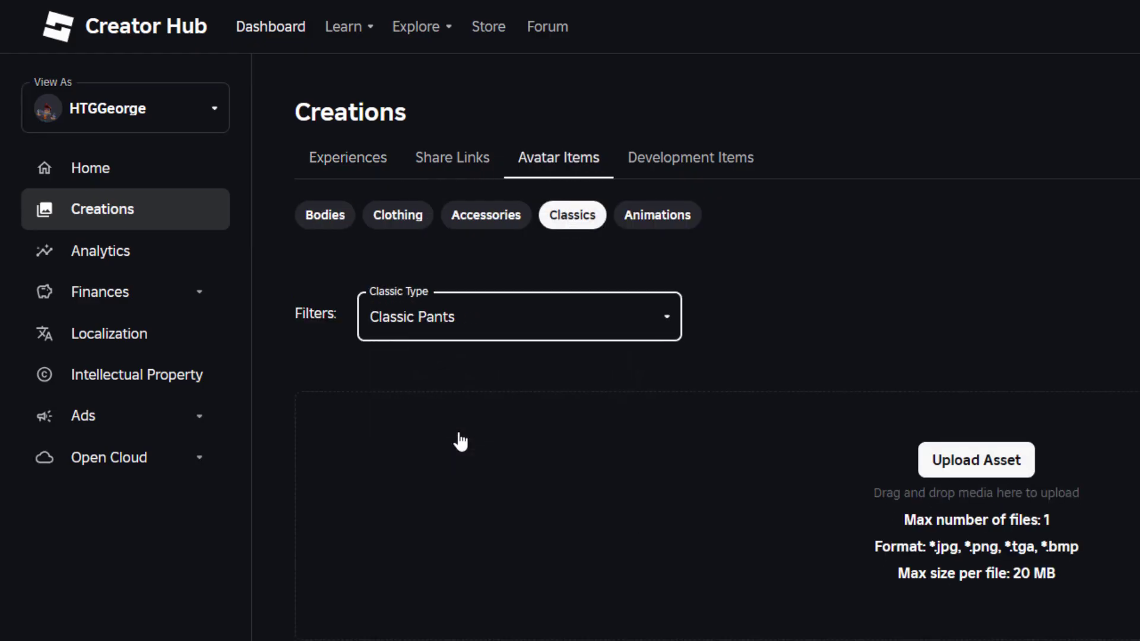
{"action": "scroll", "coordinate": [461, 432], "scroll_direction": "down", "scroll_amount": 6}
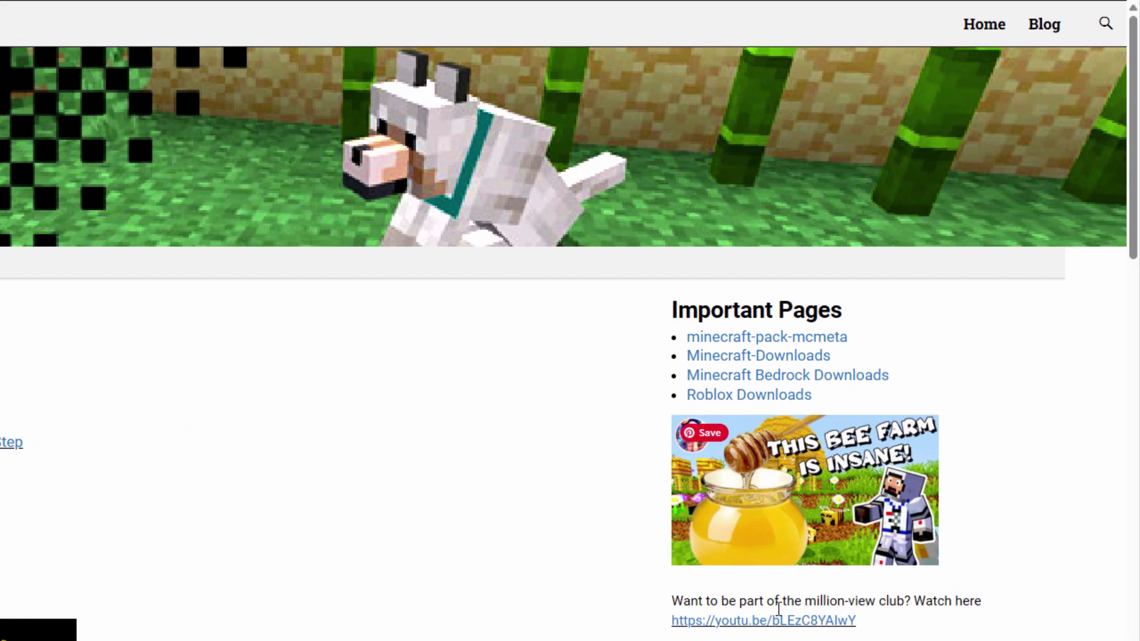
Step: Open the Roblox Downloads page from the Important Pages links on HTGGeorge
{"action": "mouse_move", "coordinate": [835, 469]}
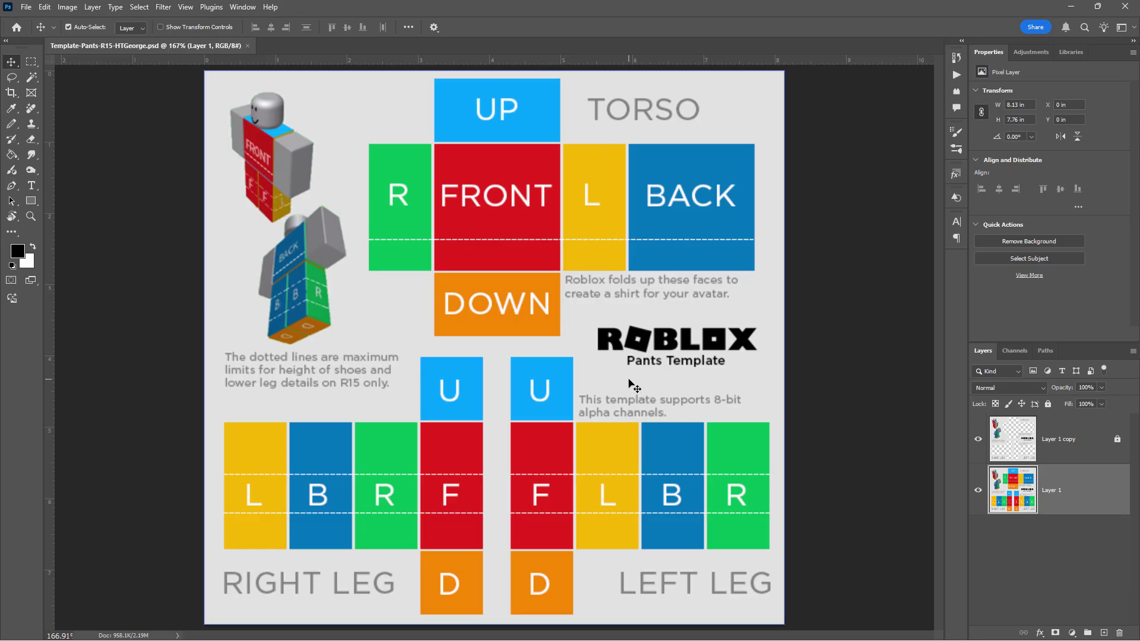
Step: Turn Layer 1's visibility off, on, and off again, leaving the template panels transparent
{"action": "left_click", "coordinate": [977, 490]}
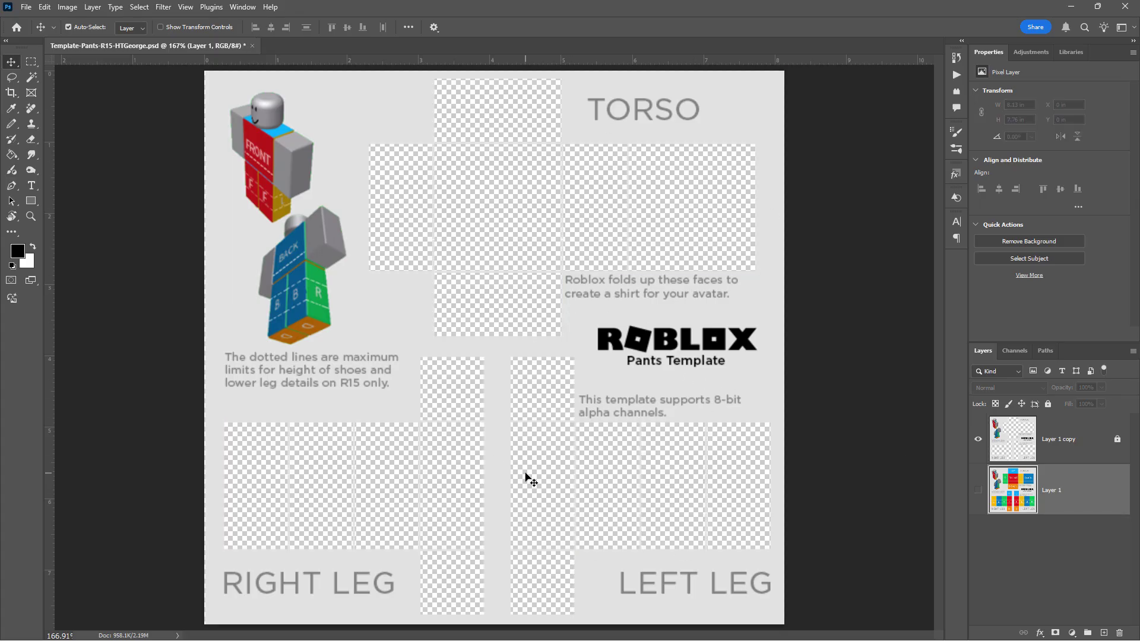
{"action": "left_click", "coordinate": [977, 491]}
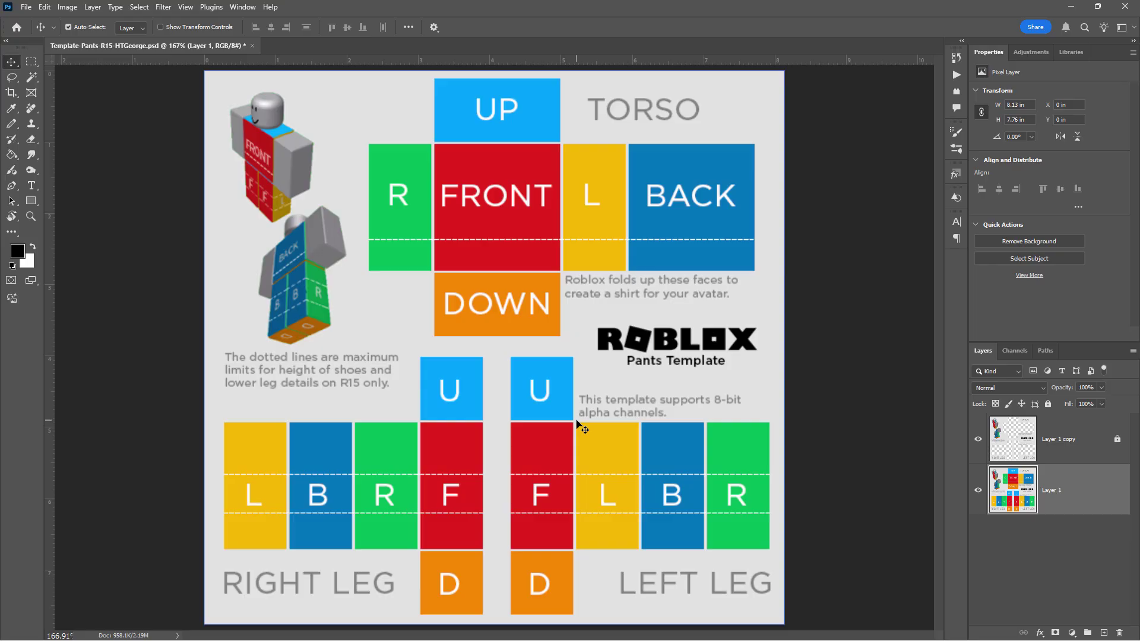
{"action": "left_click", "coordinate": [977, 491]}
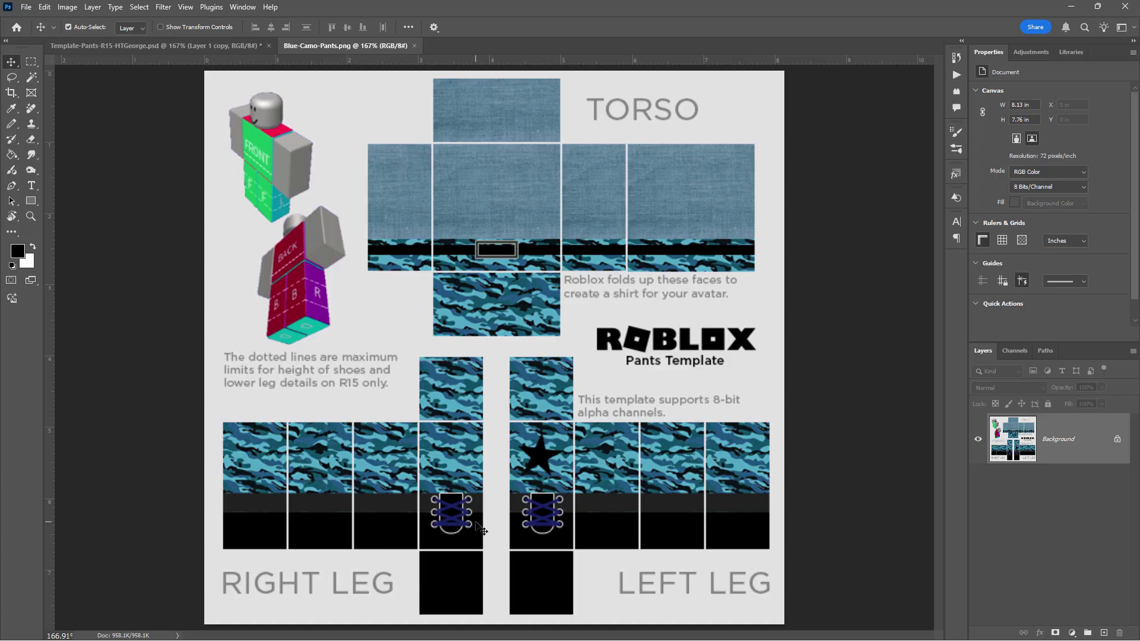
Step: Zoom in on Blue-Camo-Pants.png's laced boots, then fit the image on screen with Ctrl+0
{"action": "scroll", "coordinate": [464, 541], "scroll_direction": "up", "scroll_amount": 6}
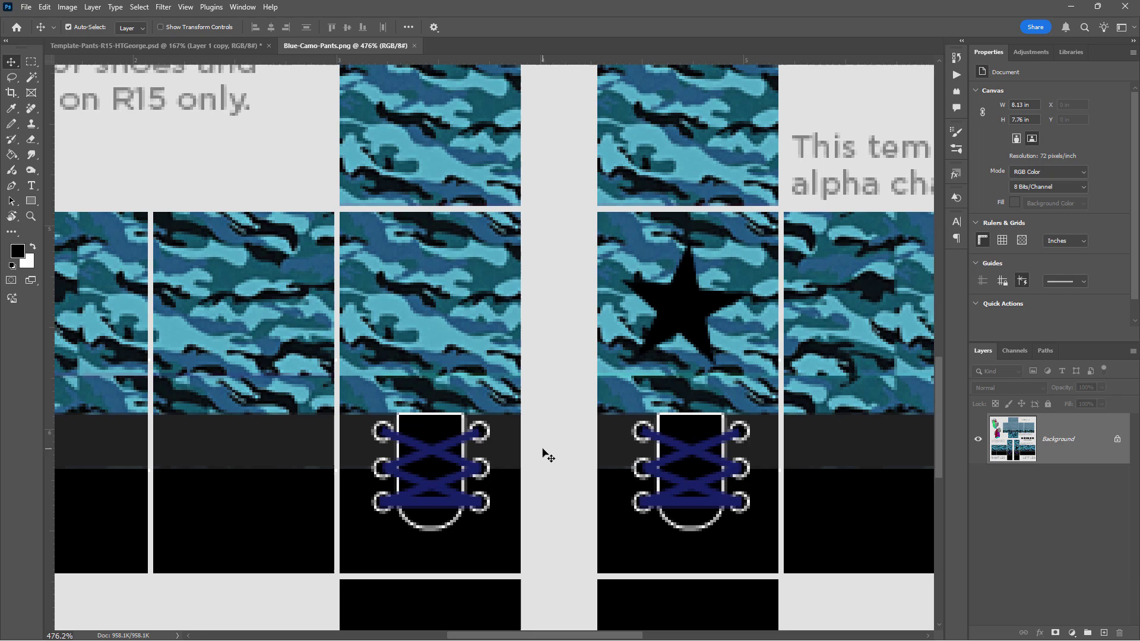
{"action": "scroll", "coordinate": [587, 451], "scroll_direction": "down", "scroll_amount": 1}
{"action": "key", "text": "ctrl+0"}
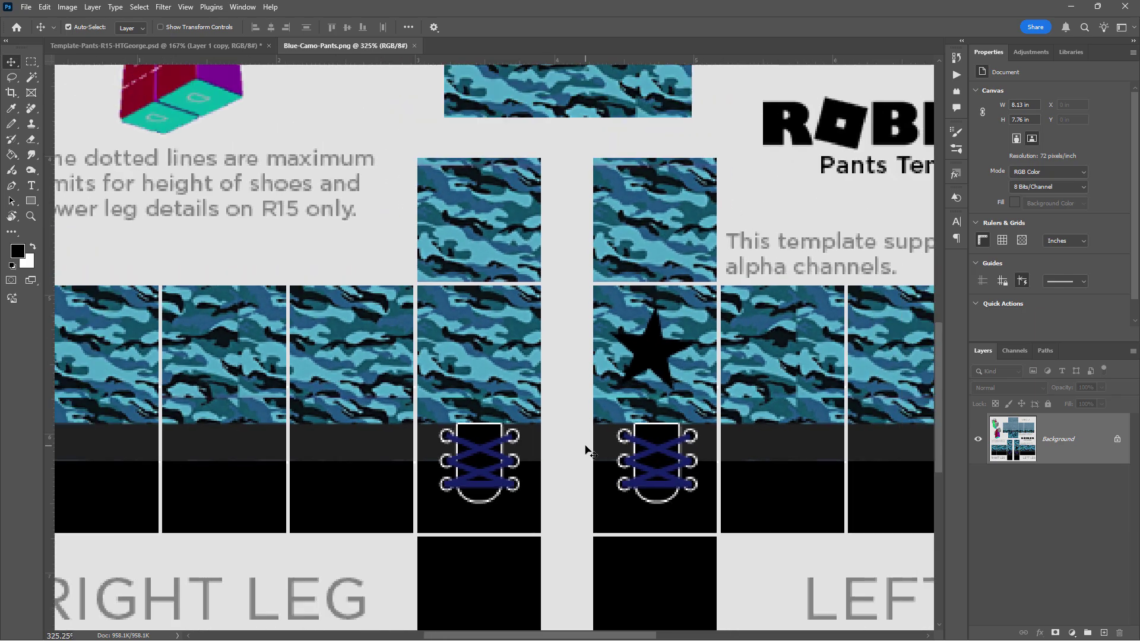
Step: Copy the camo pants image into the template as Layer 2, placed below Layer 1 copy
{"action": "left_click_drag", "start_coordinate": [378, 47], "coordinate": [432, 414]}
{"action": "left_click_drag", "start_coordinate": [1012, 439], "coordinate": [780, 380]}
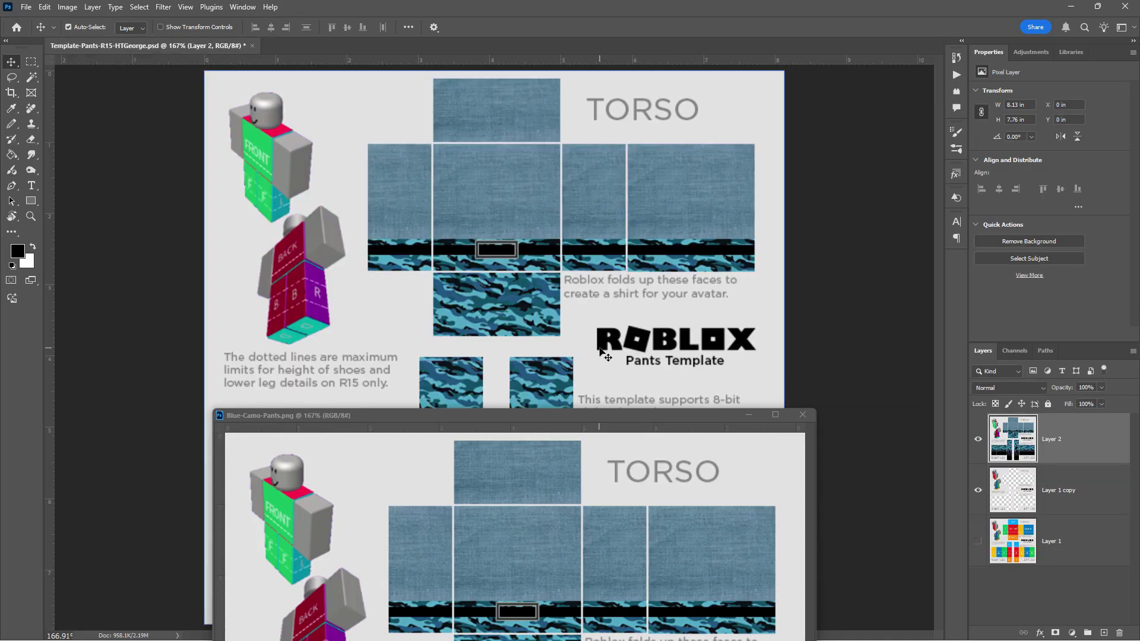
{"action": "left_click", "coordinate": [804, 415]}
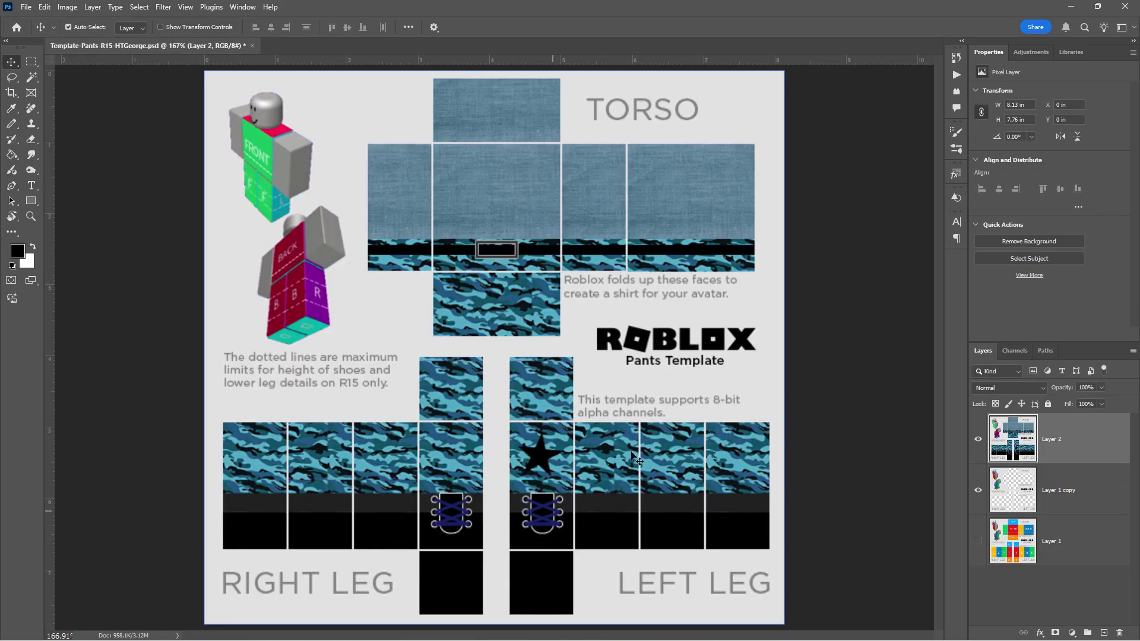
{"action": "left_click_drag", "start_coordinate": [1069, 447], "coordinate": [1064, 506]}
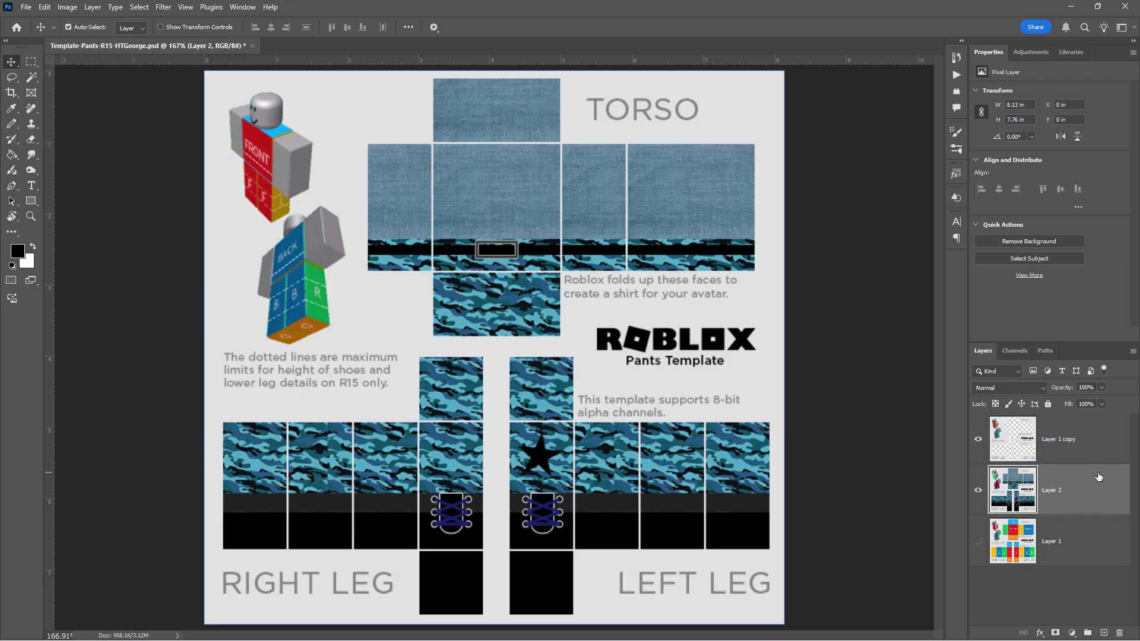
Step: Draw a black rectangle over the legs on a new layer and reposition it
{"action": "left_click", "coordinate": [1104, 631]}
{"action": "key", "text": "u"}
{"action": "left_click_drag", "start_coordinate": [366, 300], "coordinate": [681, 527]}
{"action": "key", "text": "v"}
{"action": "left_click_drag", "start_coordinate": [618, 484], "coordinate": [606, 458]}
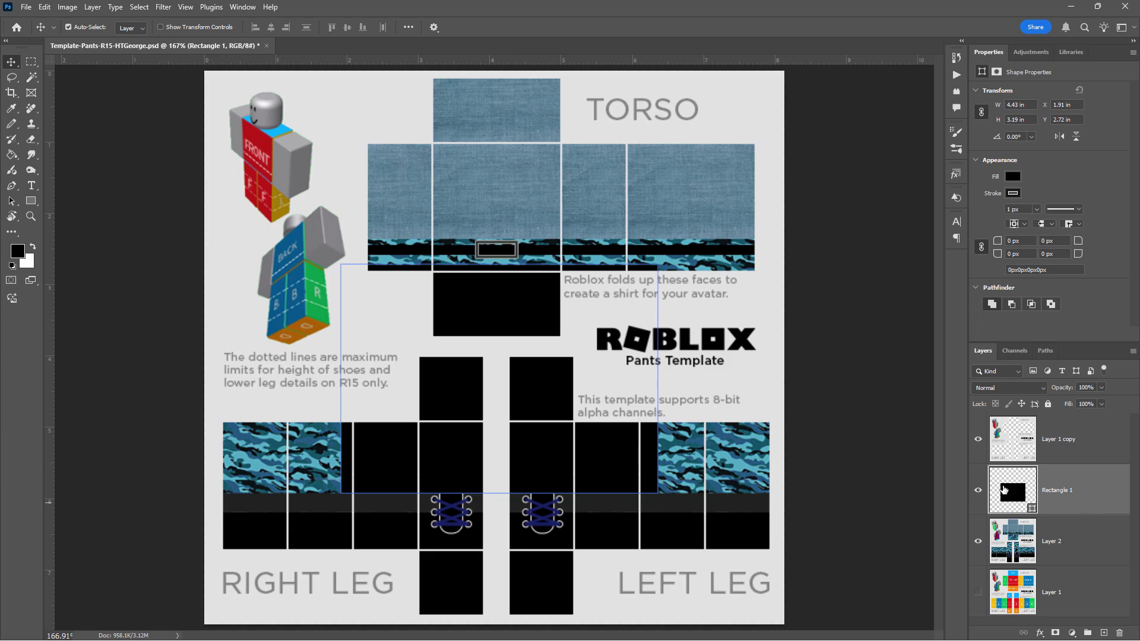
Step: Delete the Rectangle 1 layer from the template
{"action": "left_click", "coordinate": [1004, 521]}
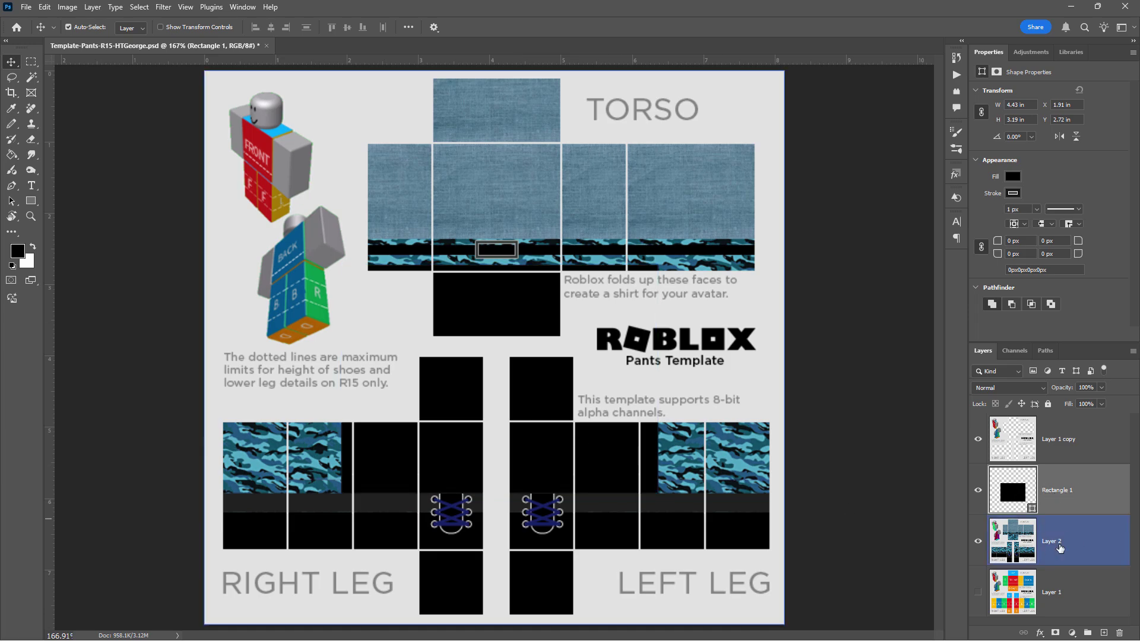
{"action": "left_click", "coordinate": [1009, 443]}
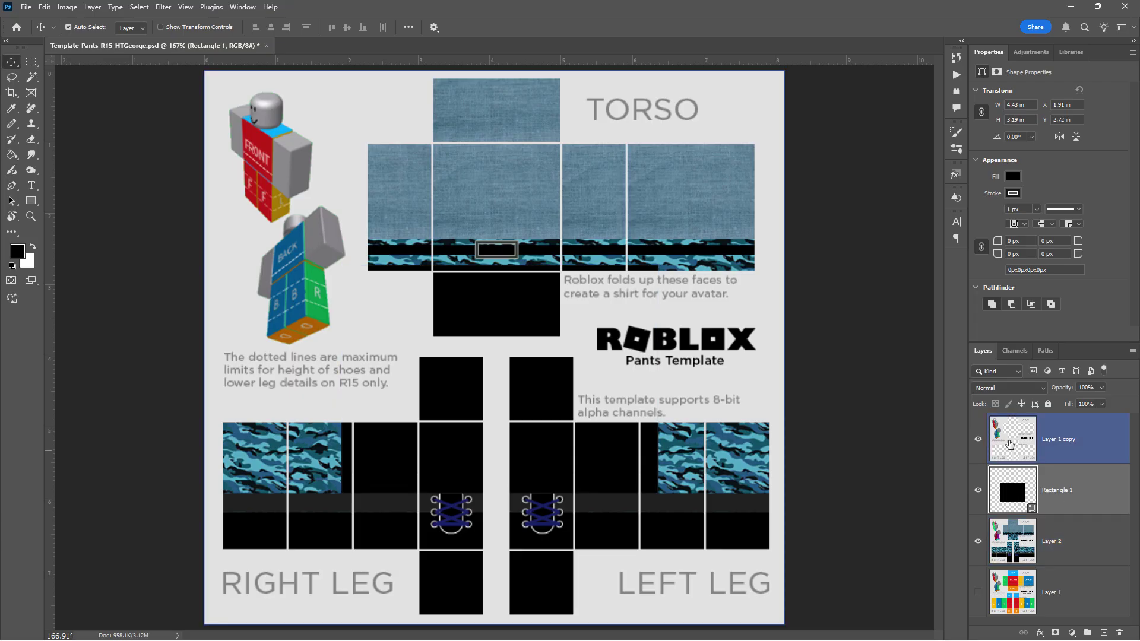
{"action": "left_click", "coordinate": [1067, 489]}
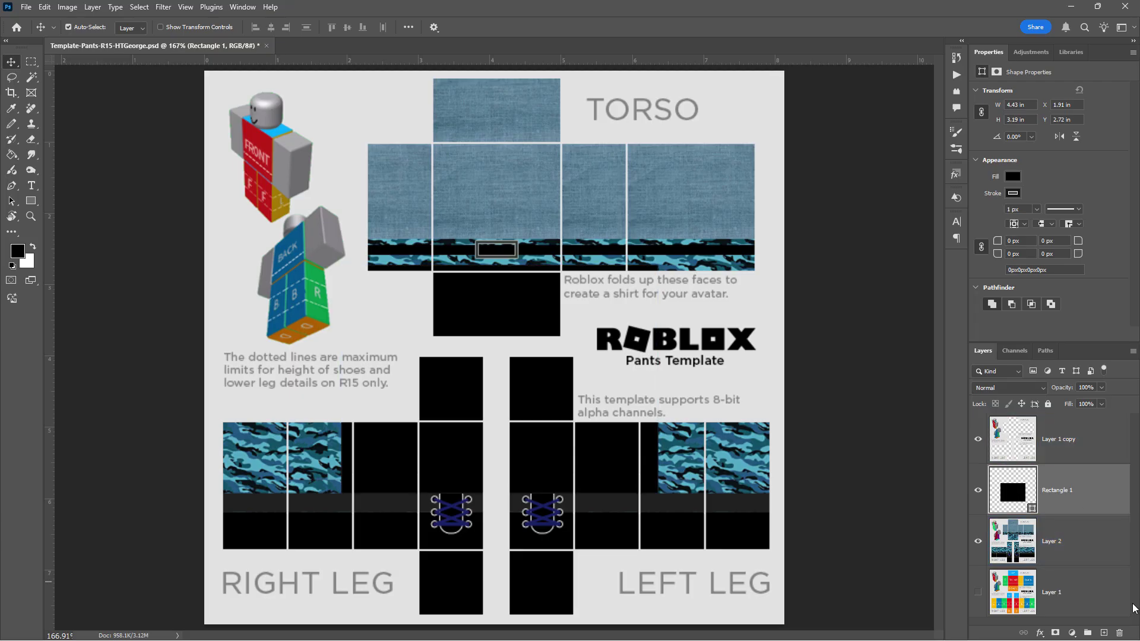
{"action": "left_click", "coordinate": [1120, 632]}
{"action": "left_click", "coordinate": [533, 244]}
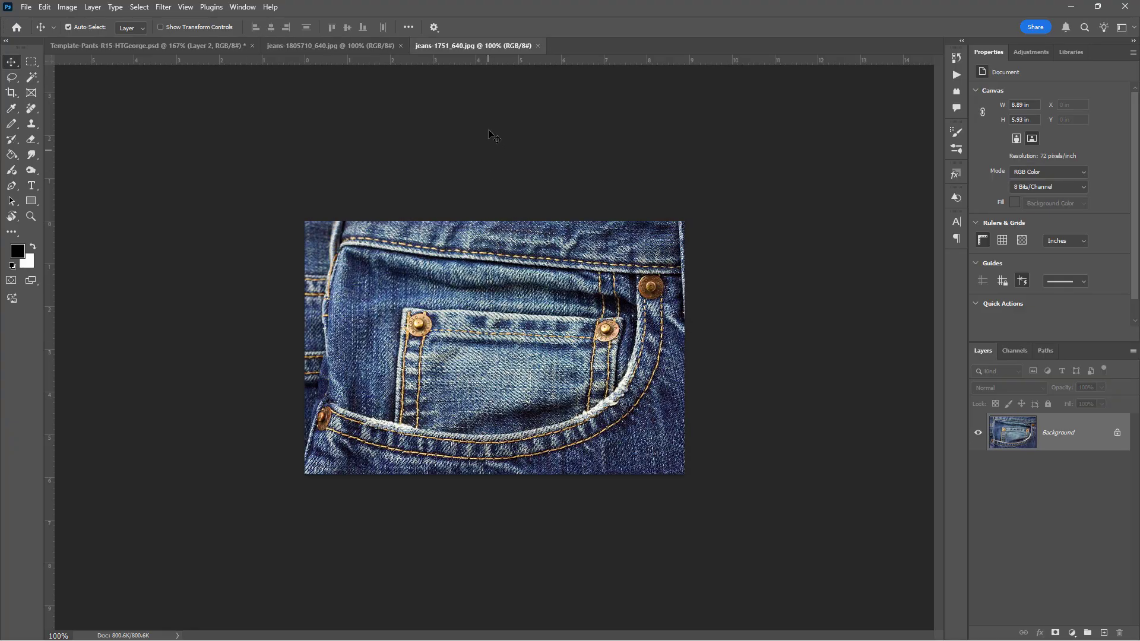
Step: Float jeans-1751 and jeans-1805710 in their own windows and arrange them over the template
{"action": "left_click_drag", "start_coordinate": [475, 46], "coordinate": [534, 229]}
{"action": "left_click_drag", "start_coordinate": [351, 43], "coordinate": [334, 257]}
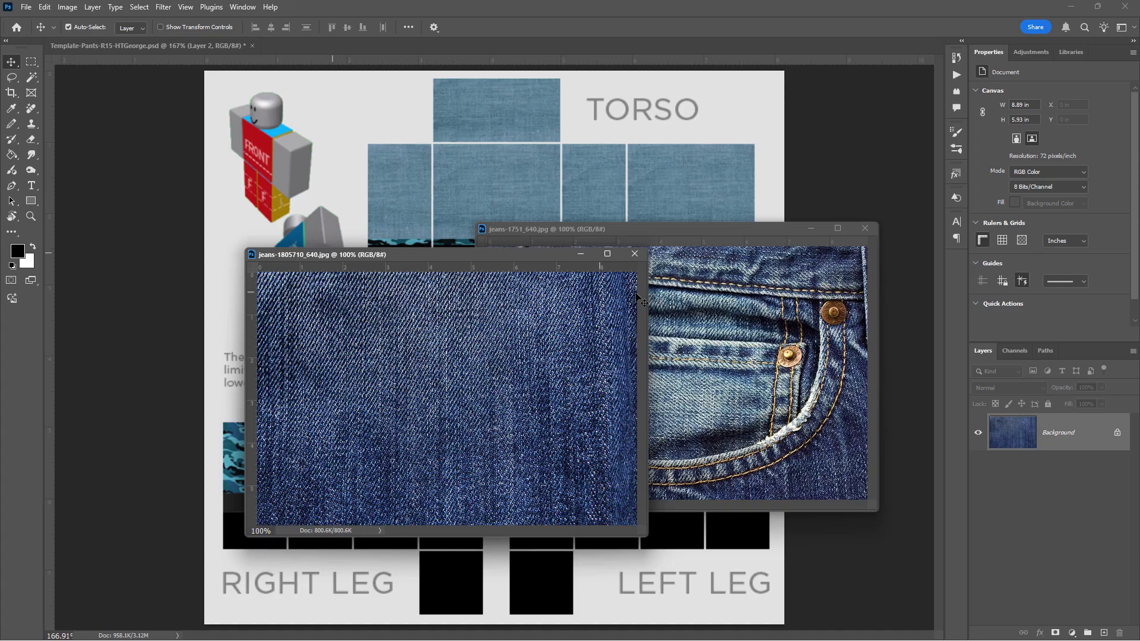
{"action": "left_click_drag", "start_coordinate": [536, 253], "coordinate": [456, 307]}
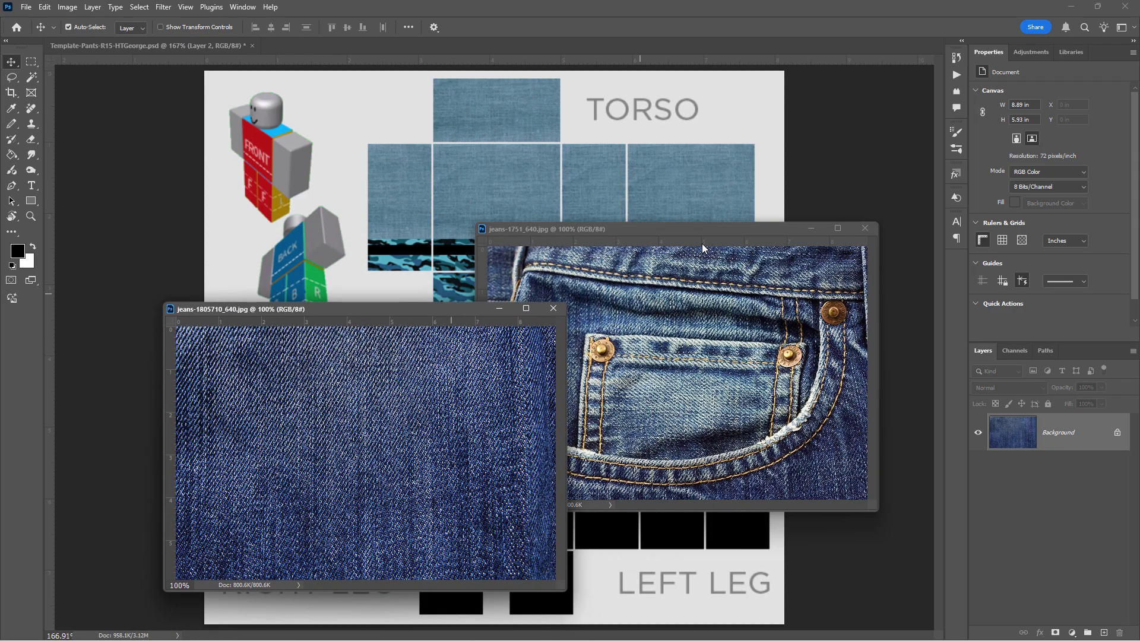
{"action": "mouse_move", "coordinate": [697, 232]}
{"action": "left_mouse_down"}
{"action": "mouse_move", "coordinate": [711, 234]}
{"action": "mouse_move", "coordinate": [693, 225]}
{"action": "mouse_move", "coordinate": [696, 241]}
{"action": "left_mouse_up"}
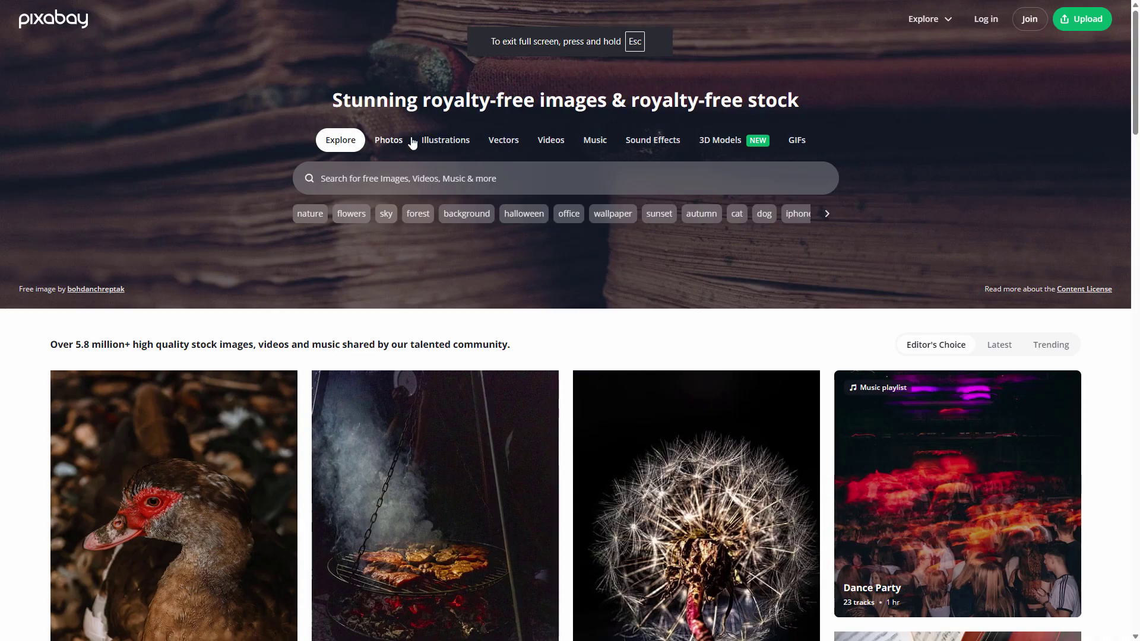
Step: Rerun the 'denim texture' search and show the jeans pocket photo's download size options
{"action": "left_click", "coordinate": [405, 185]}
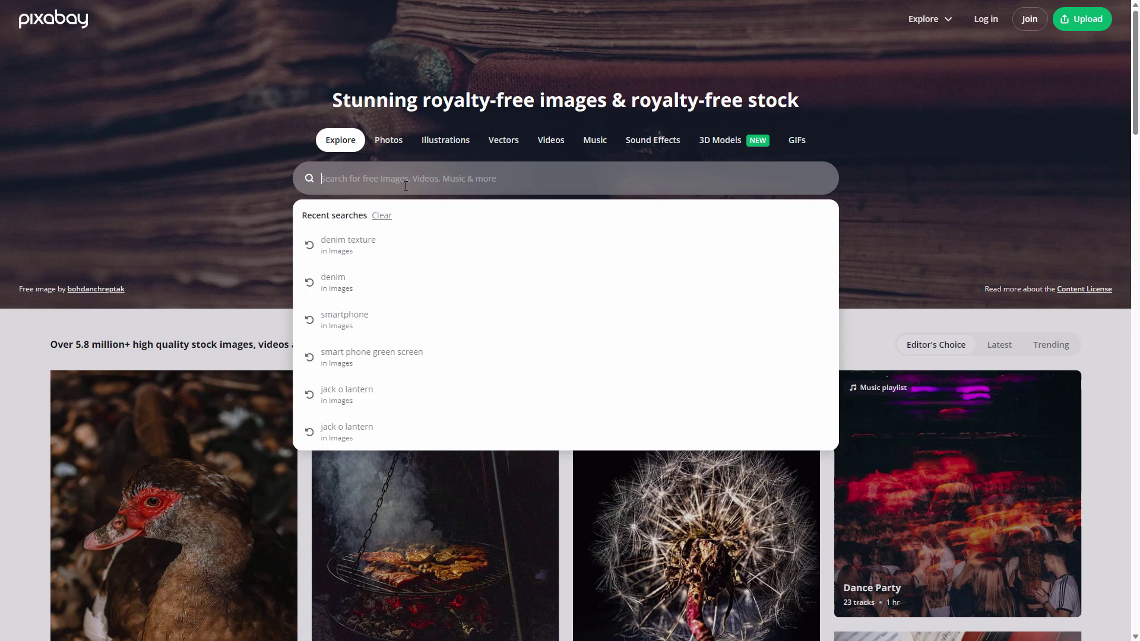
{"action": "left_click", "coordinate": [376, 246]}
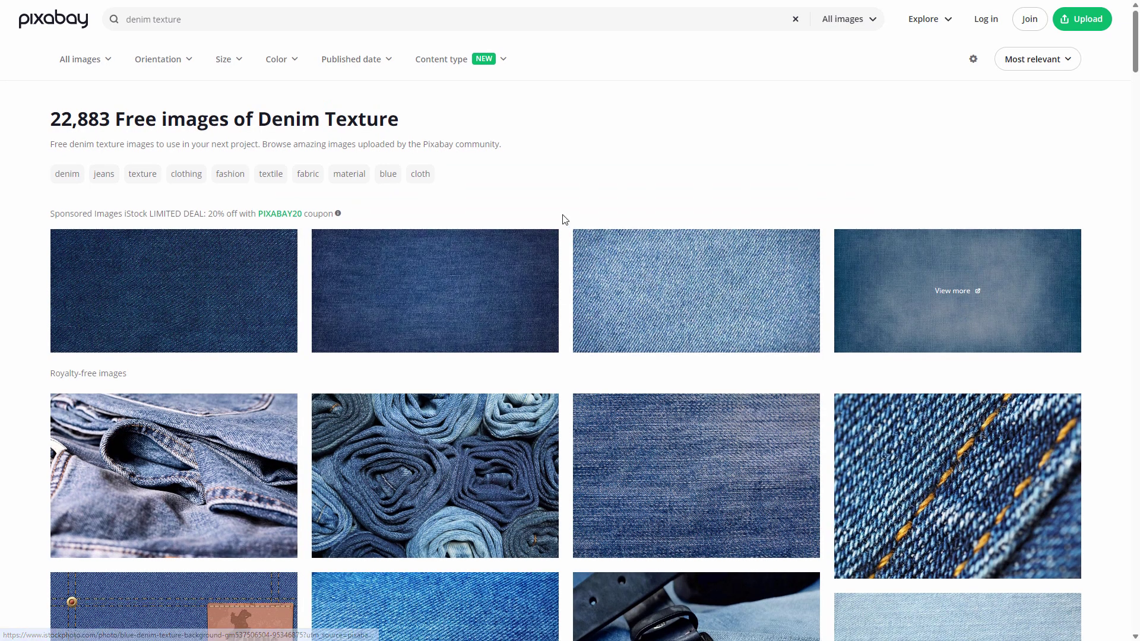
{"action": "scroll", "coordinate": [563, 220], "scroll_direction": "down", "scroll_amount": 4}
{"action": "scroll", "coordinate": [563, 220], "scroll_direction": "down", "scroll_amount": 10}
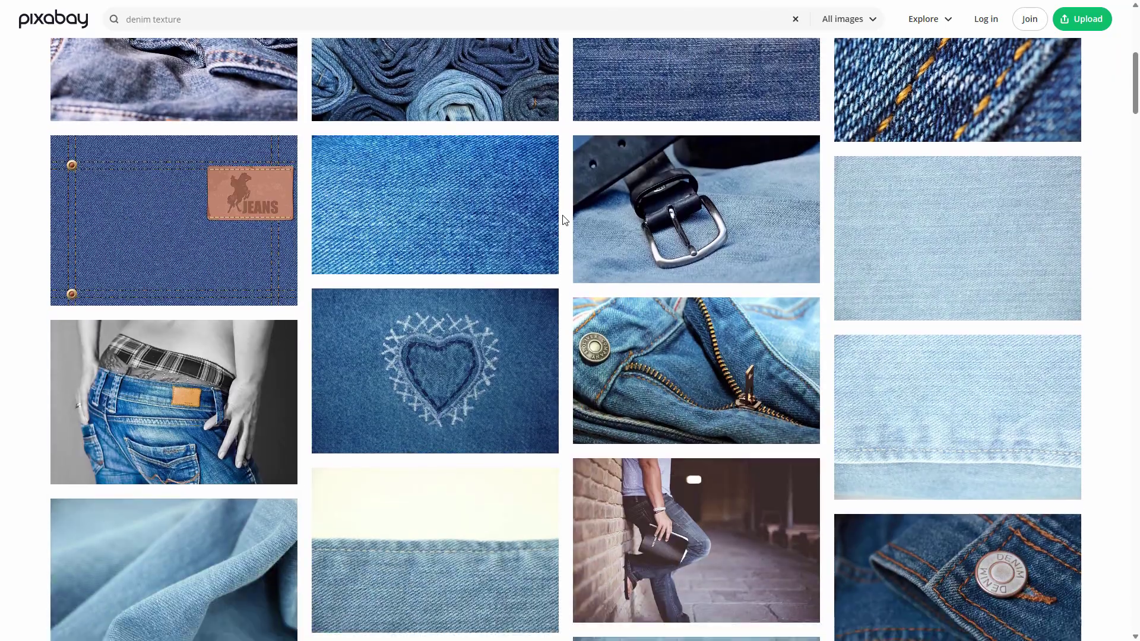
{"action": "scroll", "coordinate": [563, 220], "scroll_direction": "down", "scroll_amount": 10}
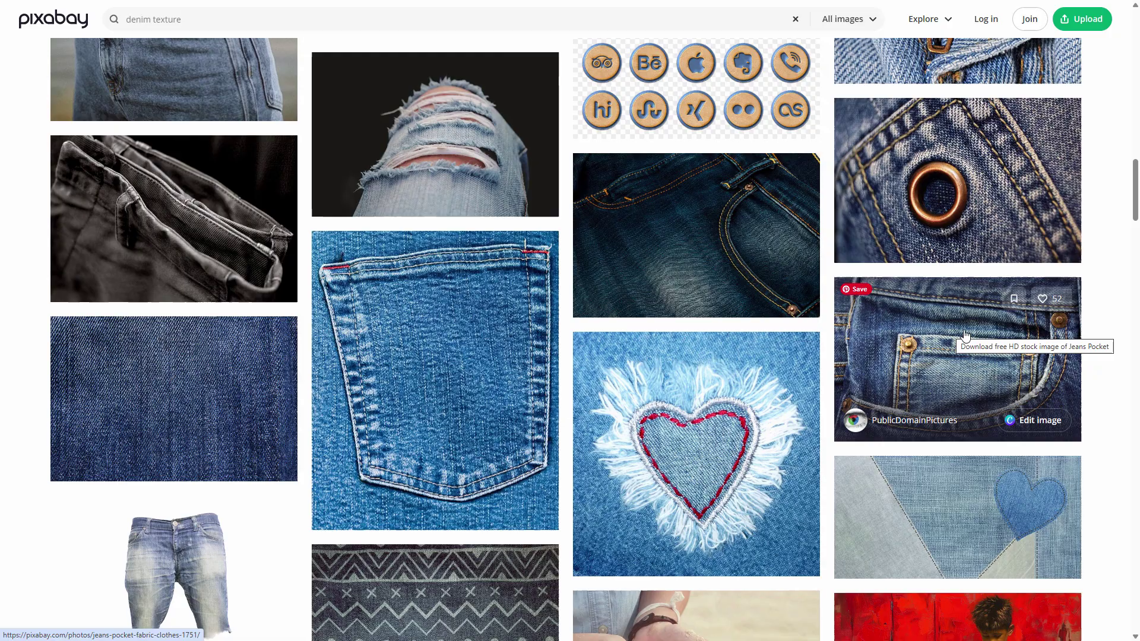
{"action": "left_click", "coordinate": [940, 378]}
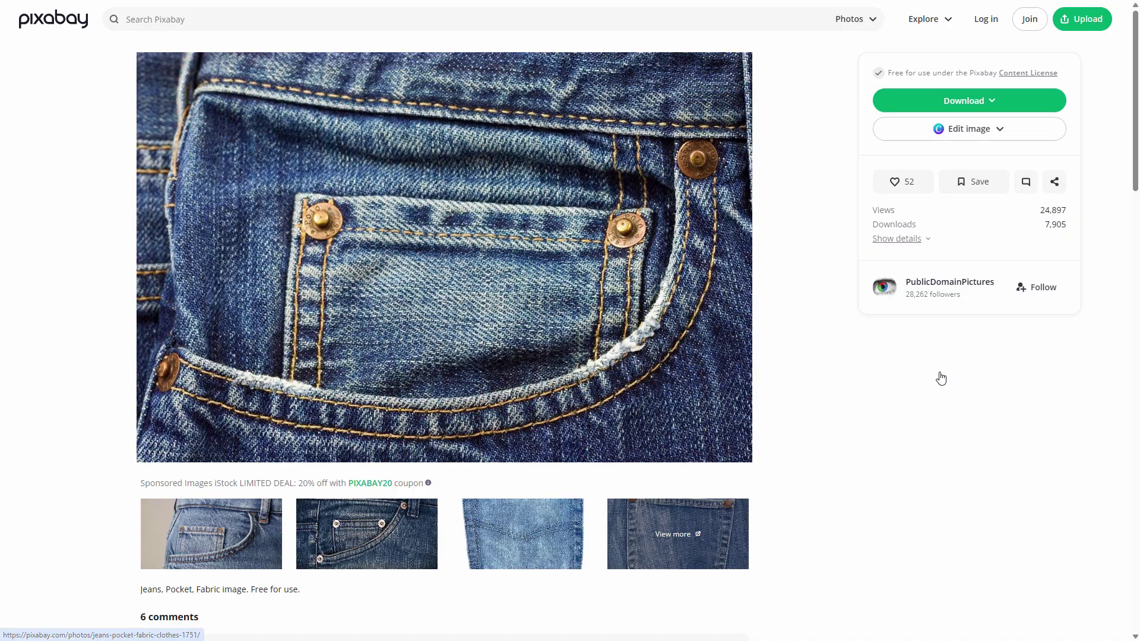
{"action": "left_click", "coordinate": [971, 105]}
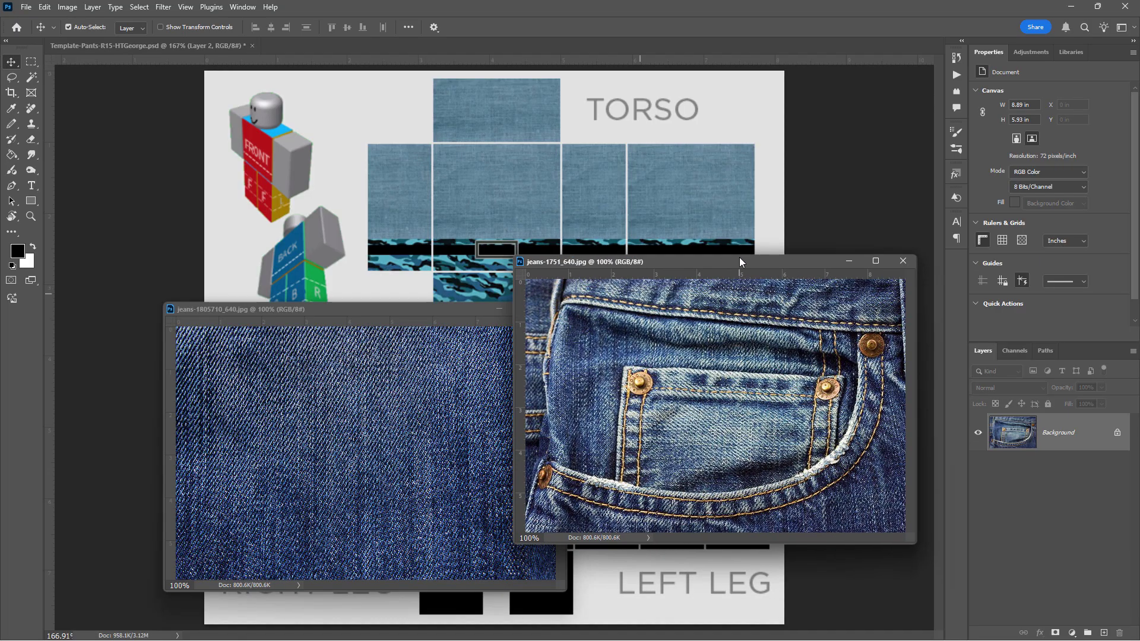
Step: Bring the jeans textures into the template, hide the pocket Layer 3, and move it above Layer 4
{"action": "left_click_drag", "start_coordinate": [739, 257], "coordinate": [486, 185]}
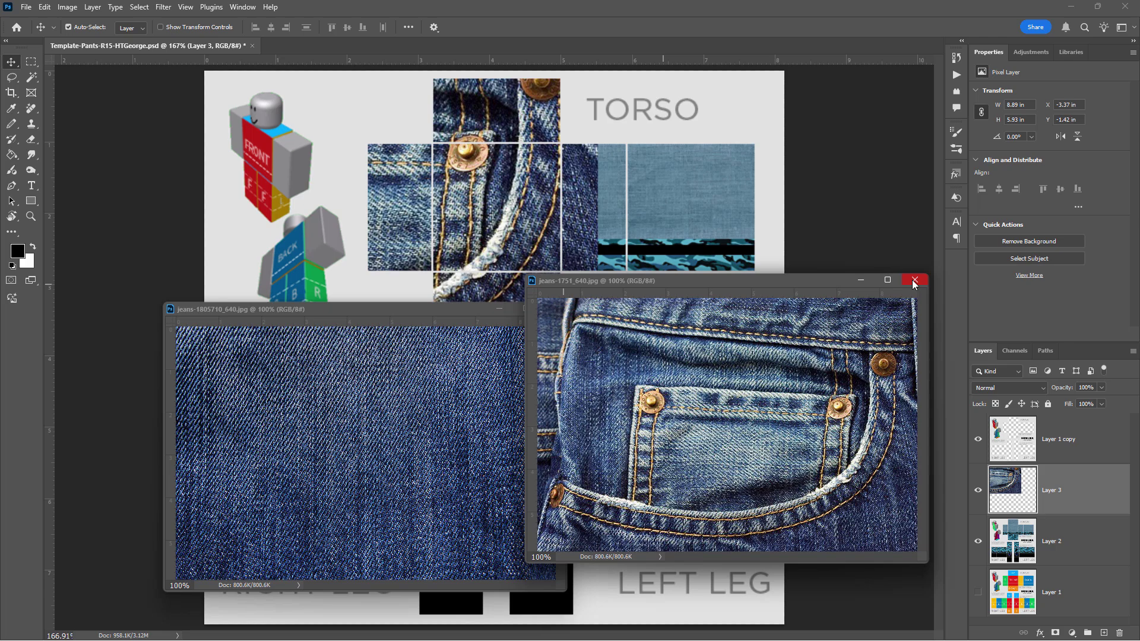
{"action": "left_click", "coordinate": [914, 280]}
{"action": "left_click_drag", "start_coordinate": [1012, 432], "coordinate": [428, 196]}
{"action": "left_click", "coordinate": [552, 308]}
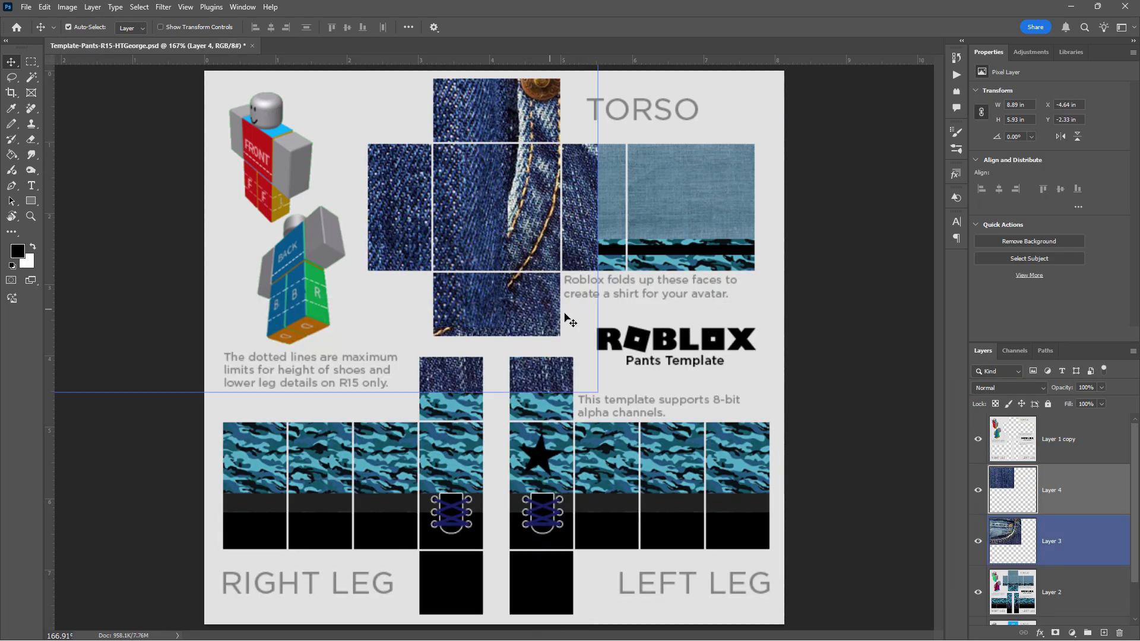
{"action": "left_click", "coordinate": [1021, 516]}
{"action": "left_click", "coordinate": [941, 518]}
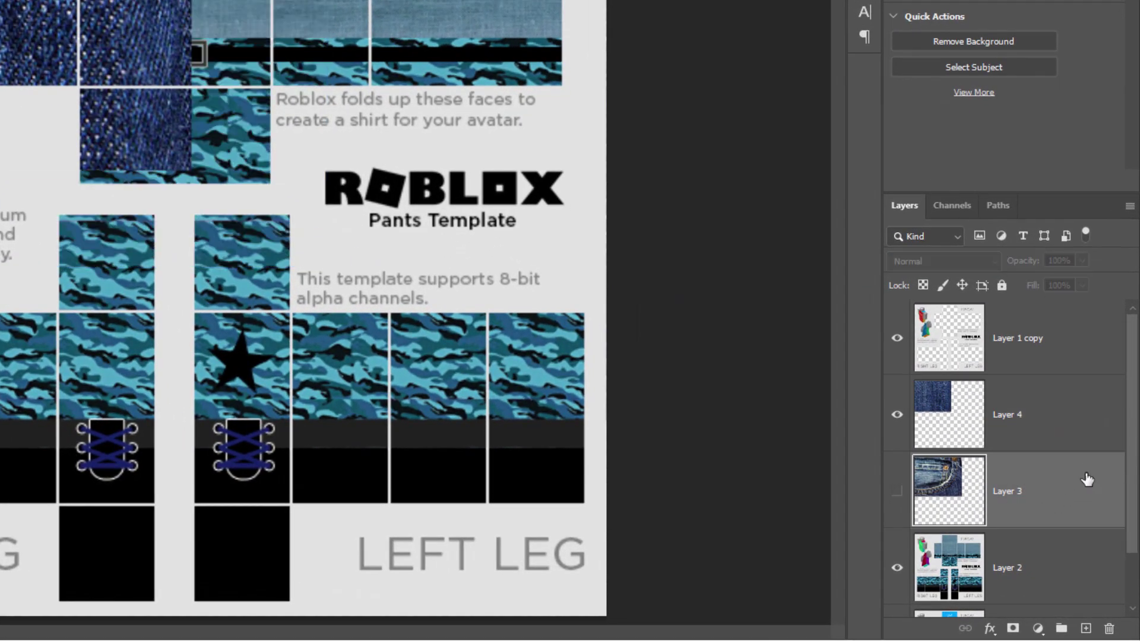
{"action": "left_click_drag", "start_coordinate": [1070, 488], "coordinate": [1033, 394]}
Step: Move the Layer 4 denim onto the template over the torso and legs
{"action": "scroll", "coordinate": [1068, 439], "scroll_direction": "down", "scroll_amount": 1}
{"action": "left_click", "coordinate": [1056, 447]}
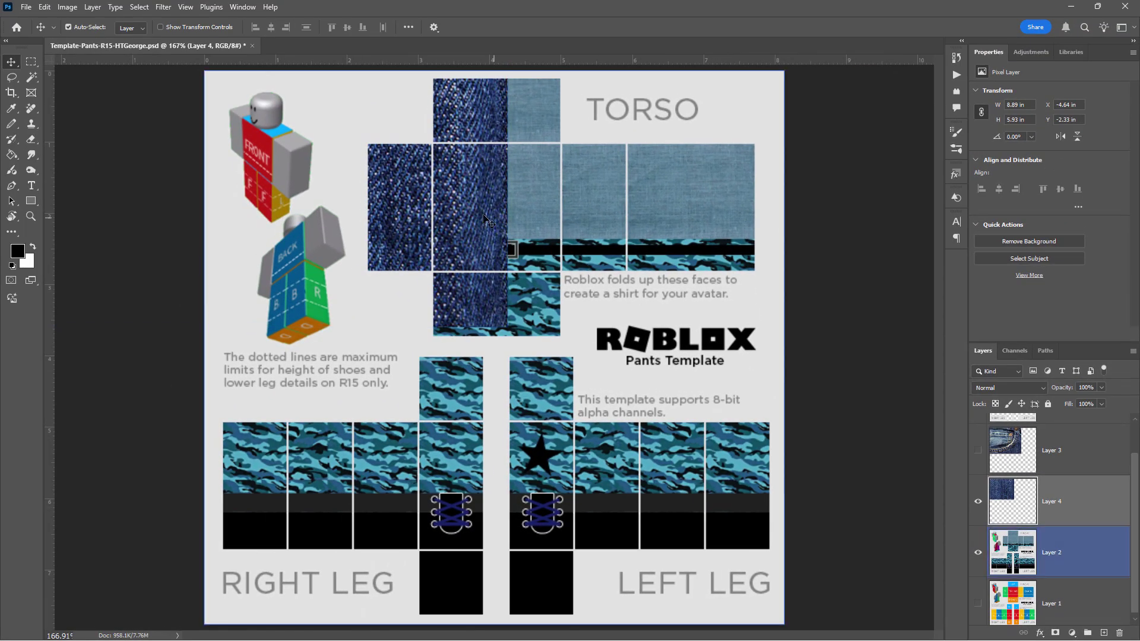
{"action": "left_click_drag", "start_coordinate": [212, 38], "coordinate": [402, 170]}
{"action": "left_click_drag", "start_coordinate": [509, 239], "coordinate": [595, 369]}
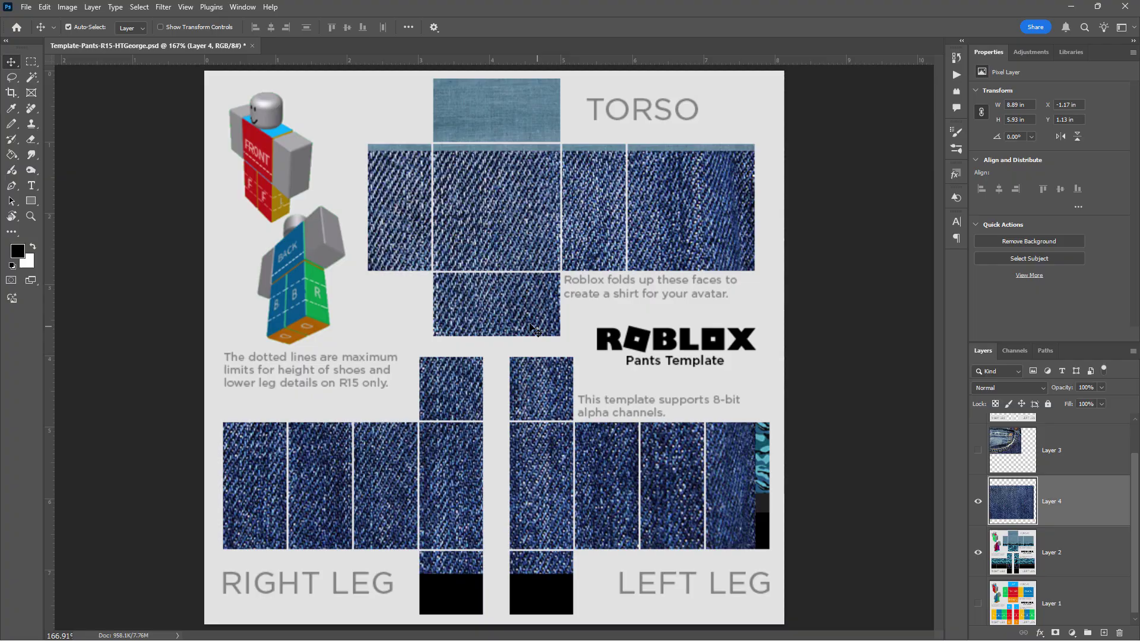
{"action": "left_click_drag", "start_coordinate": [530, 336], "coordinate": [545, 336]}
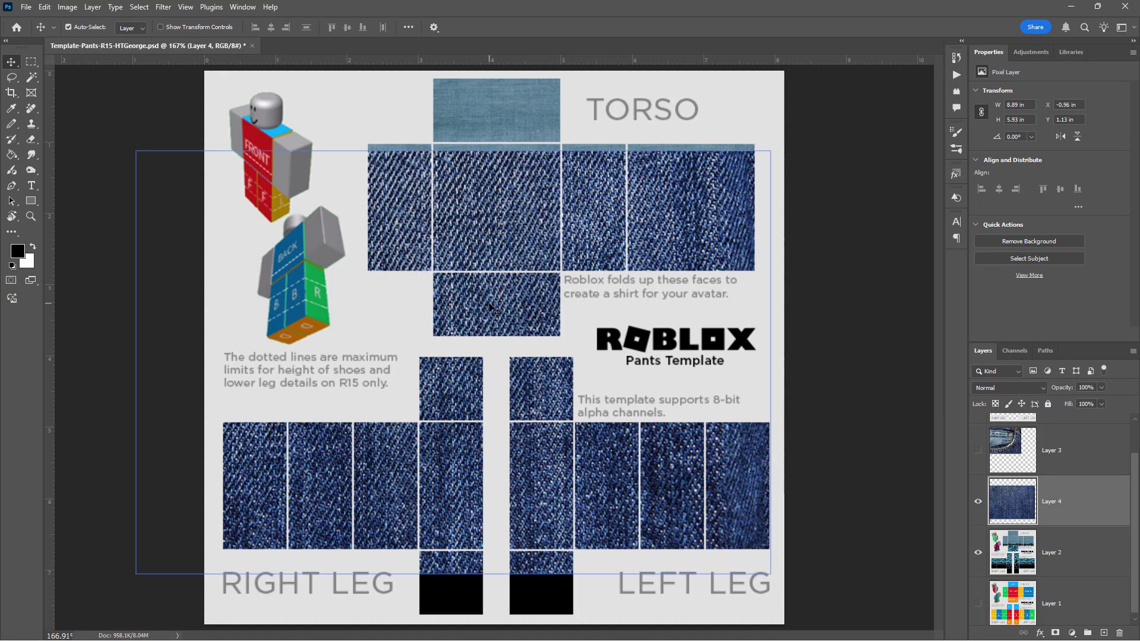
Step: Scale the Layer 4 denim down to about 46% and position it
{"action": "key", "text": "ctrl+t"}
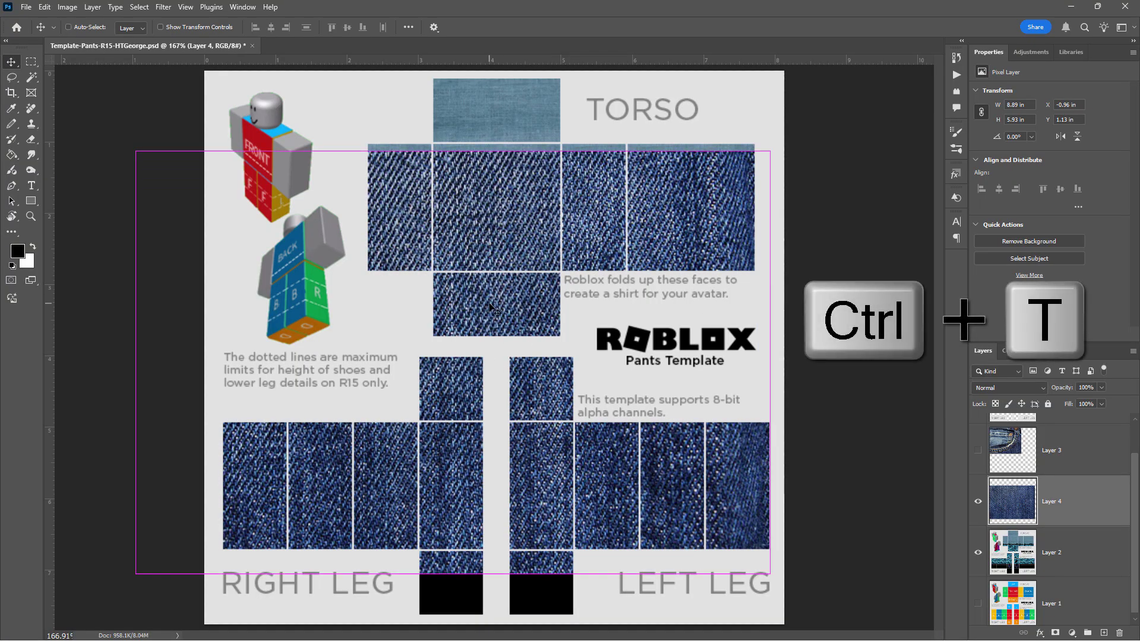
{"action": "left_click_drag", "start_coordinate": [769, 151], "coordinate": [454, 356]}
{"action": "left_click_drag", "start_coordinate": [388, 404], "coordinate": [417, 451]}
{"action": "left_click_drag", "start_coordinate": [165, 403], "coordinate": [191, 419]}
{"action": "left_click_drag", "start_coordinate": [412, 488], "coordinate": [412, 507]}
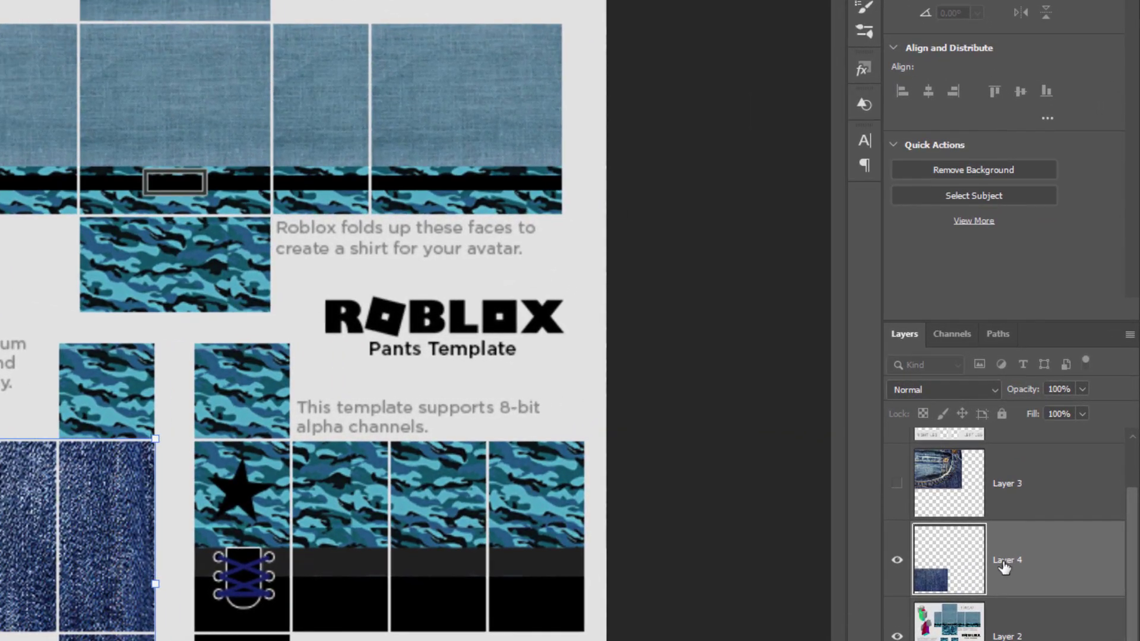
{"action": "key", "text": "Return"}
Step: Duplicate Layer 4, placing the copy over the left leg and the original over the right leg
{"action": "right_click", "coordinate": [1025, 580]}
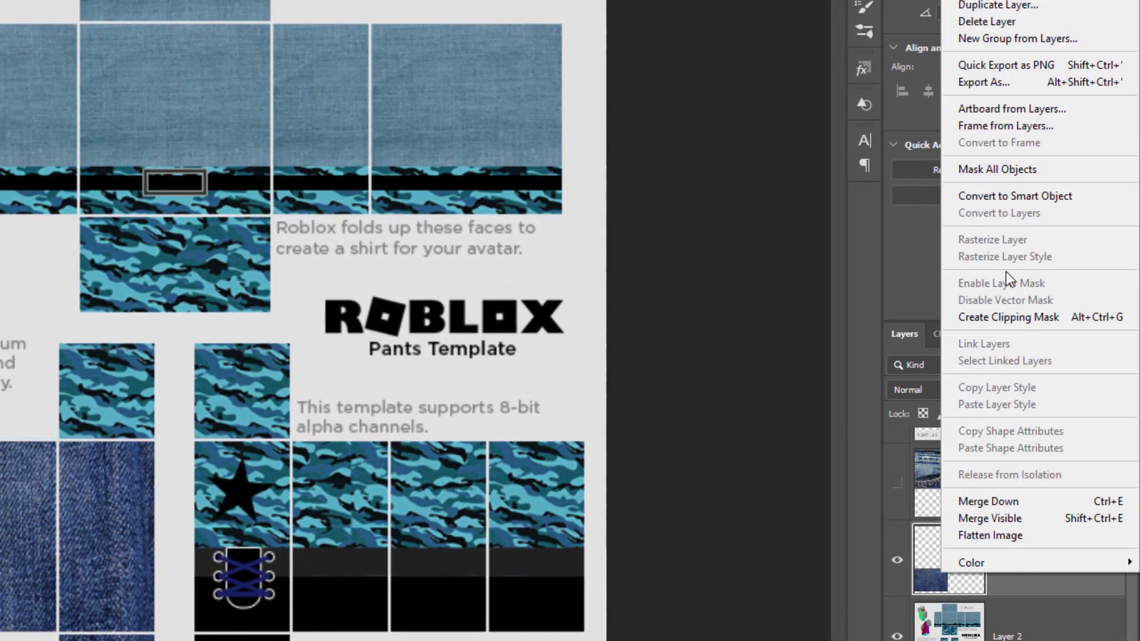
{"action": "left_click", "coordinate": [974, 8]}
{"action": "left_click", "coordinate": [430, 70]}
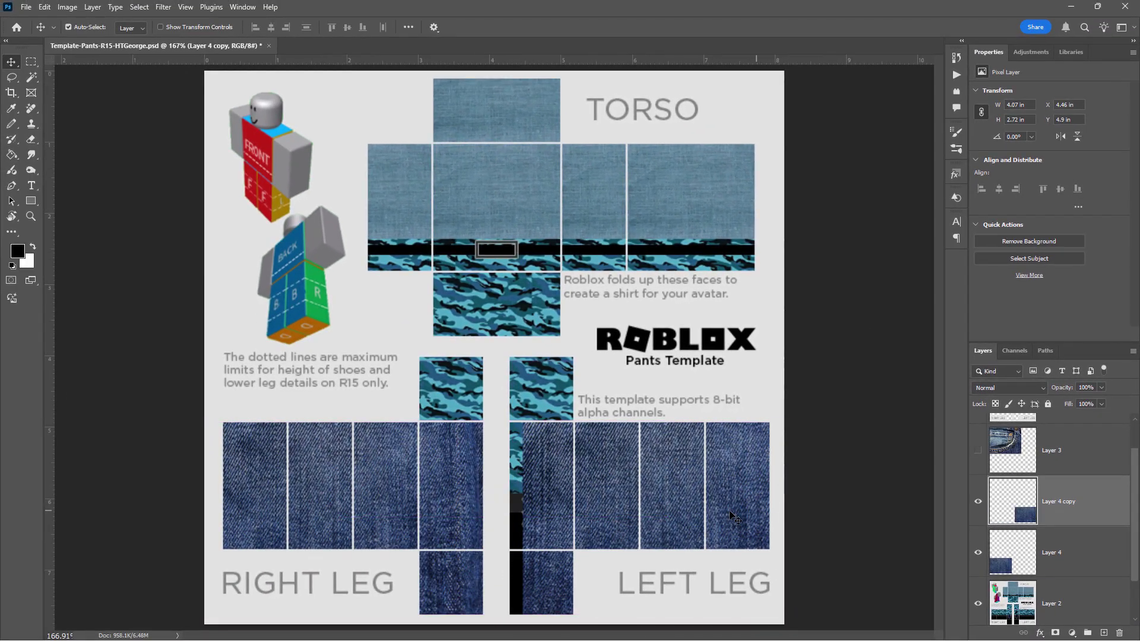
{"action": "left_click_drag", "start_coordinate": [734, 518], "coordinate": [702, 457]}
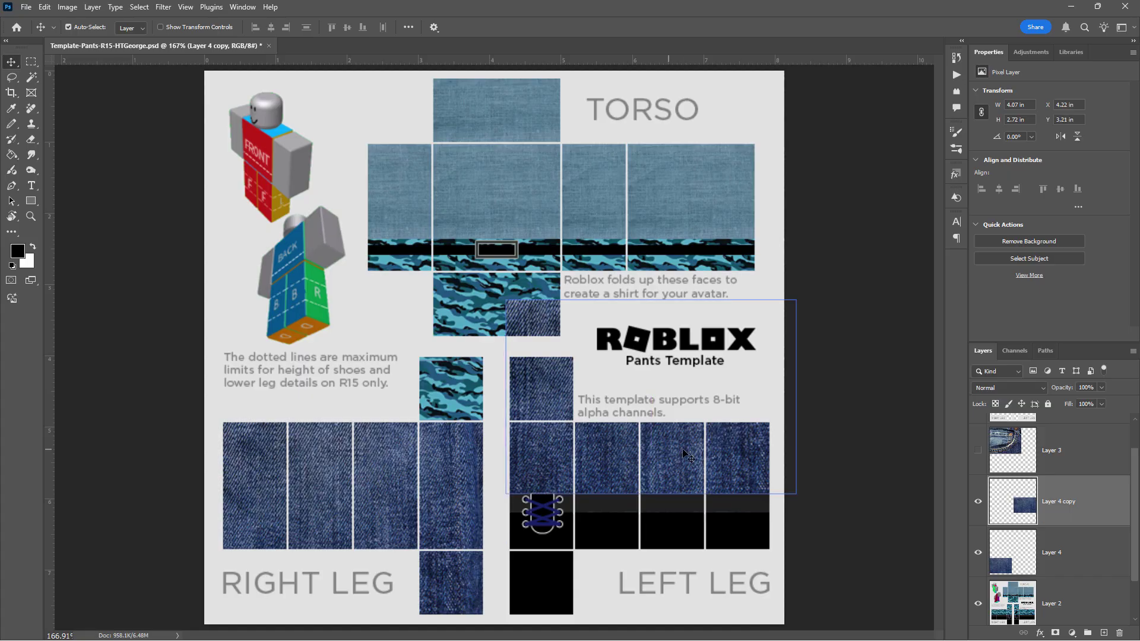
{"action": "left_click_drag", "start_coordinate": [468, 531], "coordinate": [467, 479]}
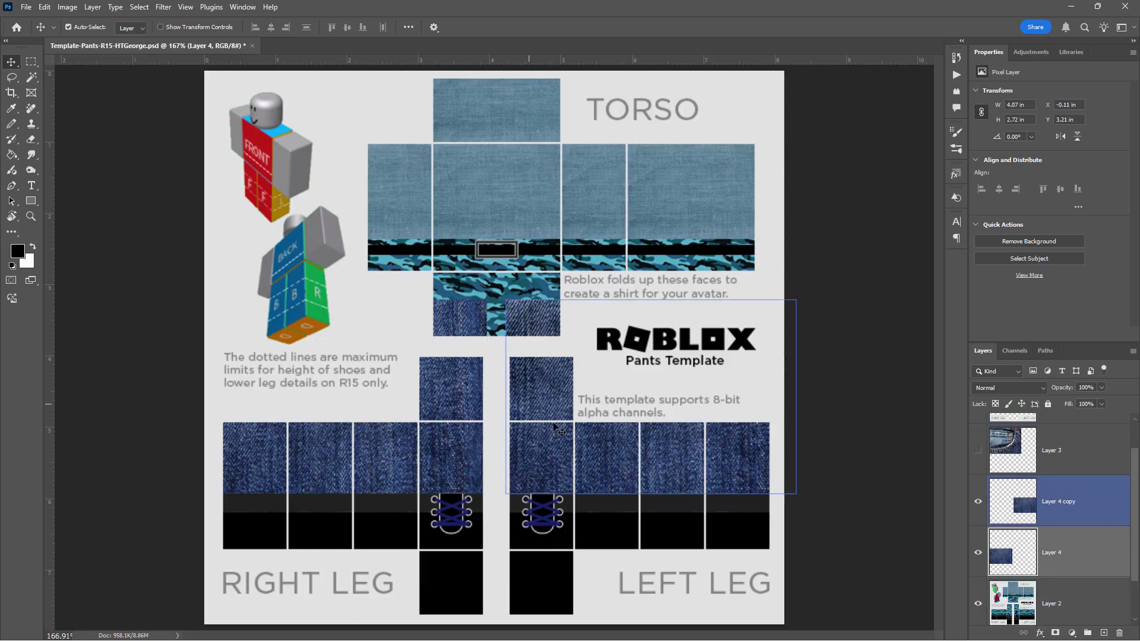
Step: Hide Layer 4 and Layer 4 copy so the camo legs show through
{"action": "left_click_drag", "start_coordinate": [1137, 475], "coordinate": [1135, 438]}
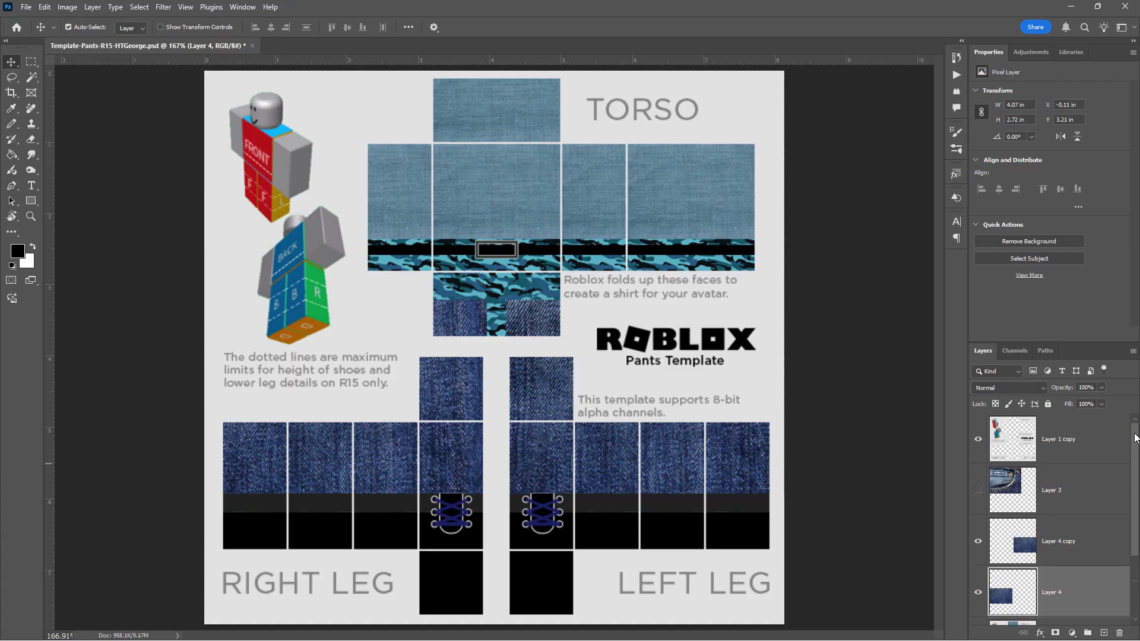
{"action": "left_click", "coordinate": [978, 541]}
{"action": "left_click", "coordinate": [978, 592]}
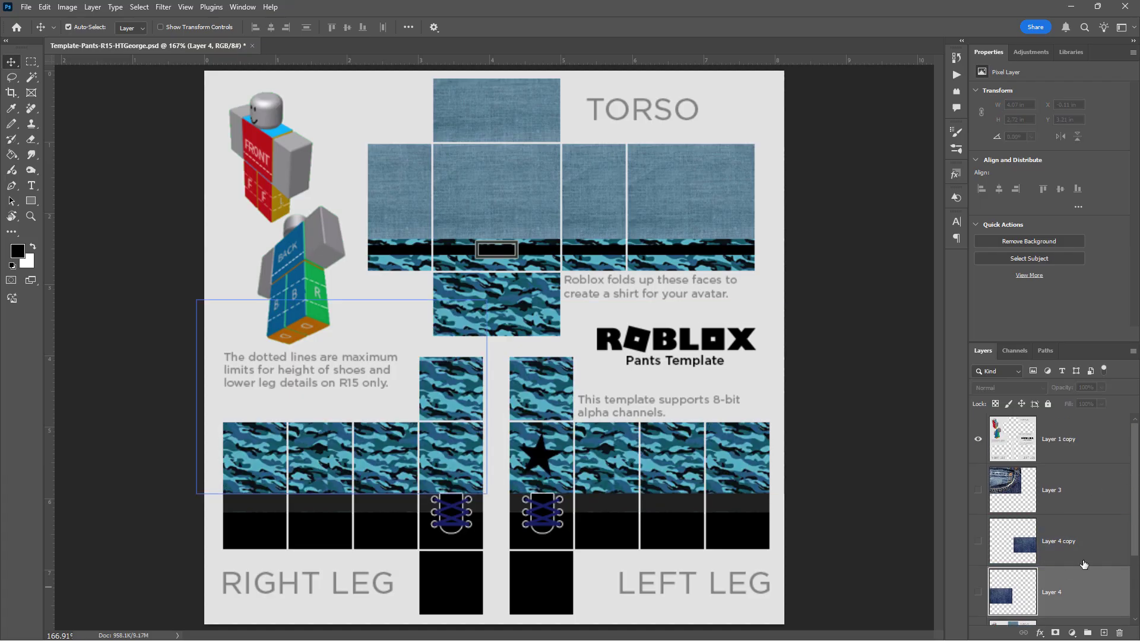
{"action": "scroll", "coordinate": [1135, 487], "scroll_direction": "down", "scroll_amount": 3}
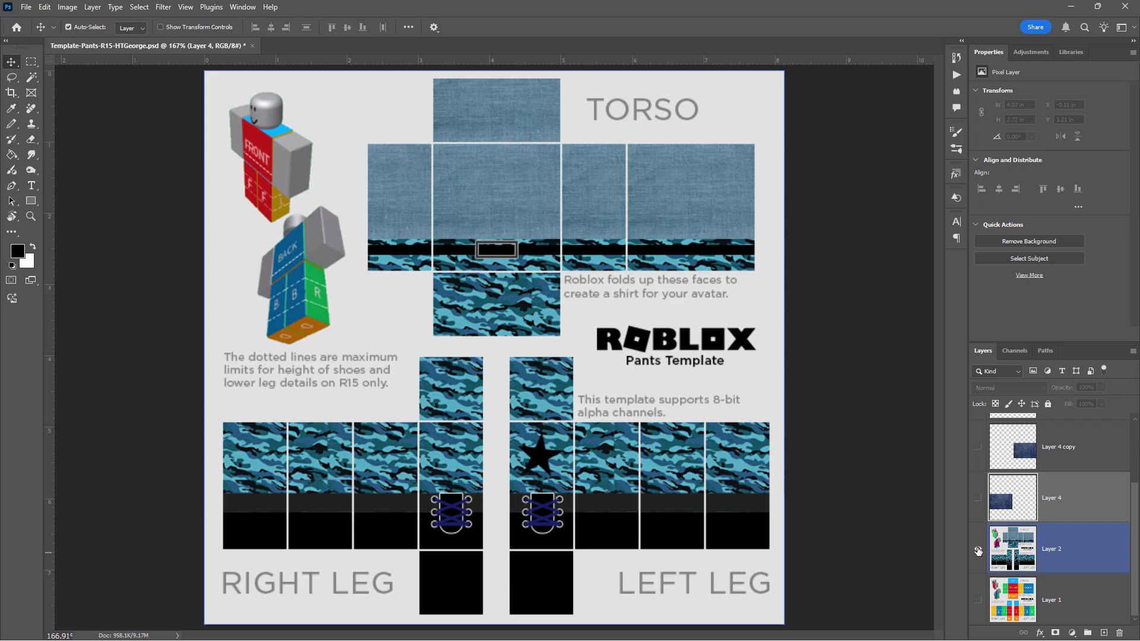
Step: Make the coloured guide Layer 1 and the Layer 4 copy denim visible again
{"action": "left_click", "coordinate": [979, 600]}
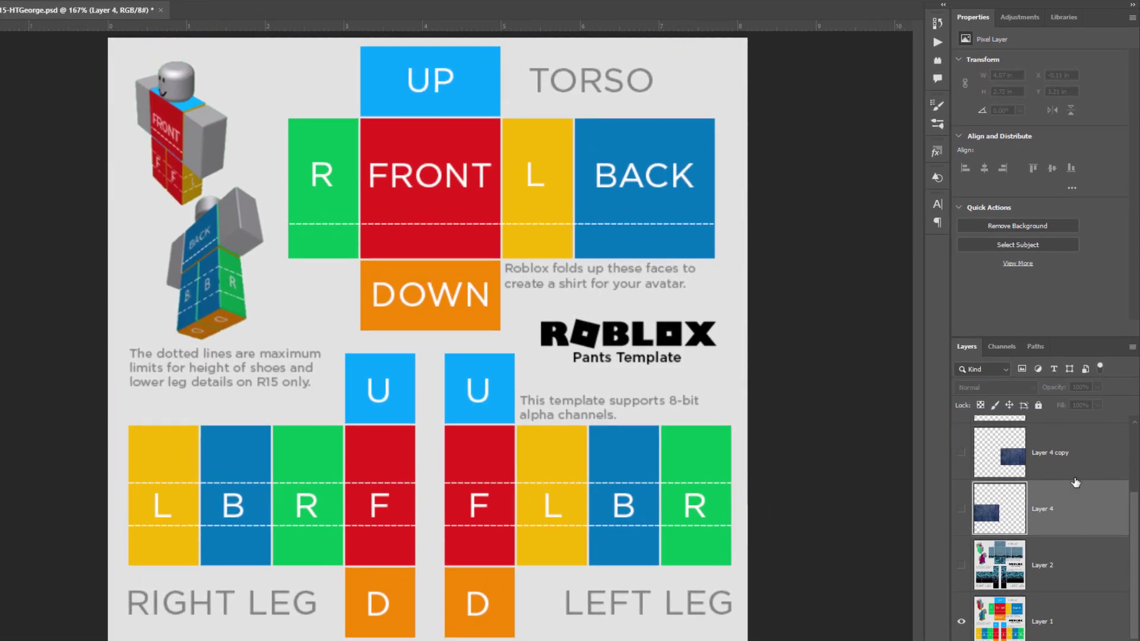
{"action": "scroll", "coordinate": [1056, 533], "scroll_direction": "up", "scroll_amount": 2}
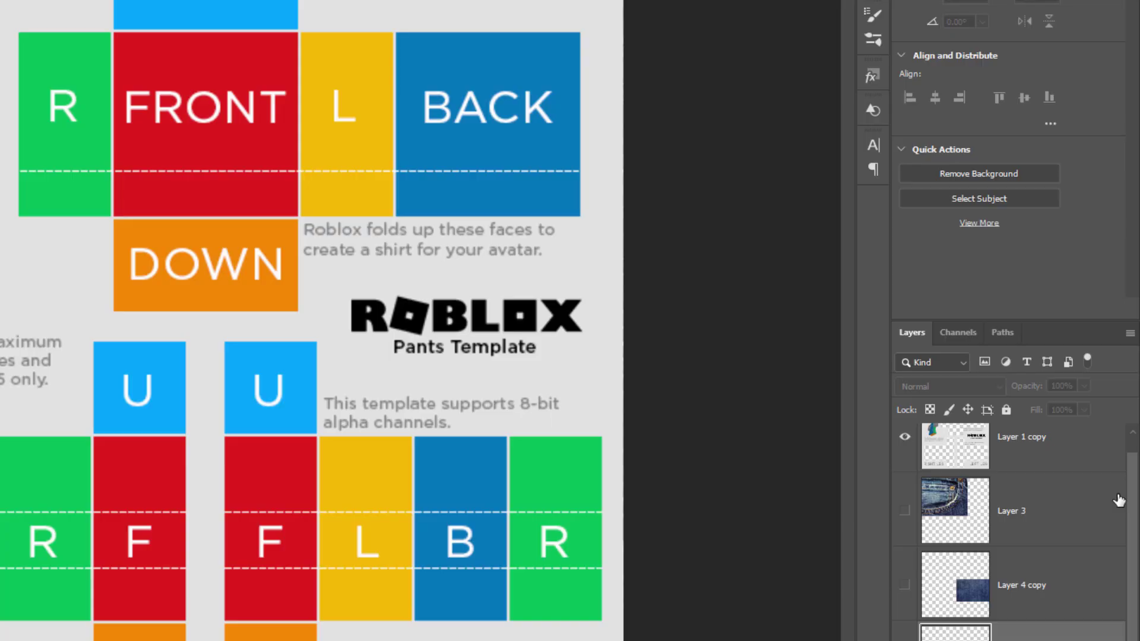
{"action": "left_click", "coordinate": [897, 591]}
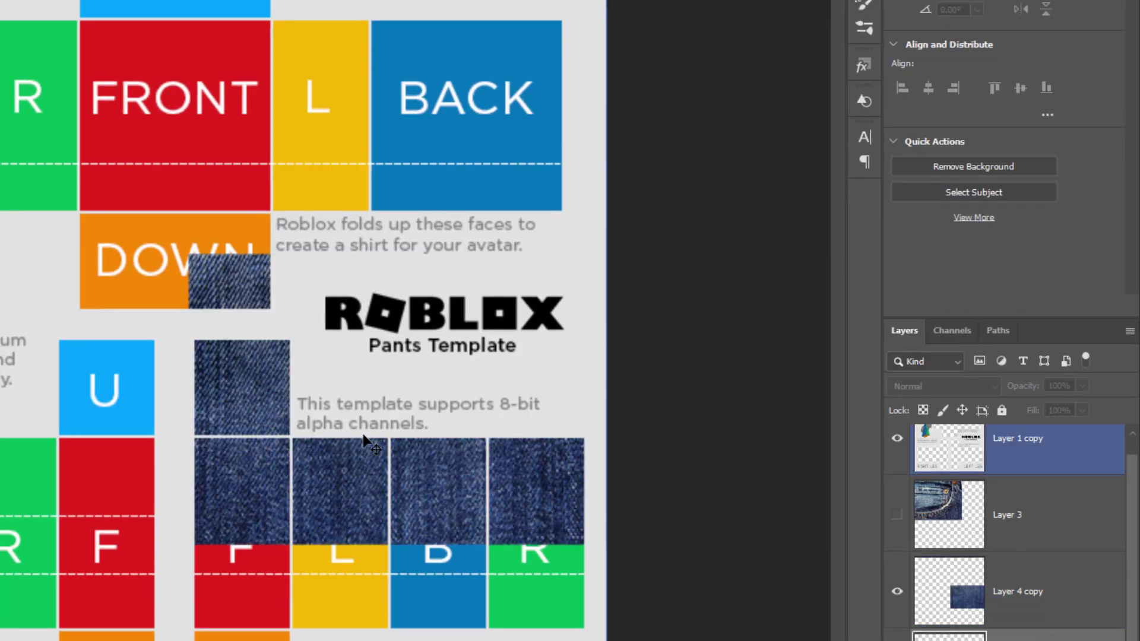
Step: Duplicate Layer 4 copy as Layer 4 copy 2 and place it over the lower torso band
{"action": "right_click", "coordinate": [1027, 599]}
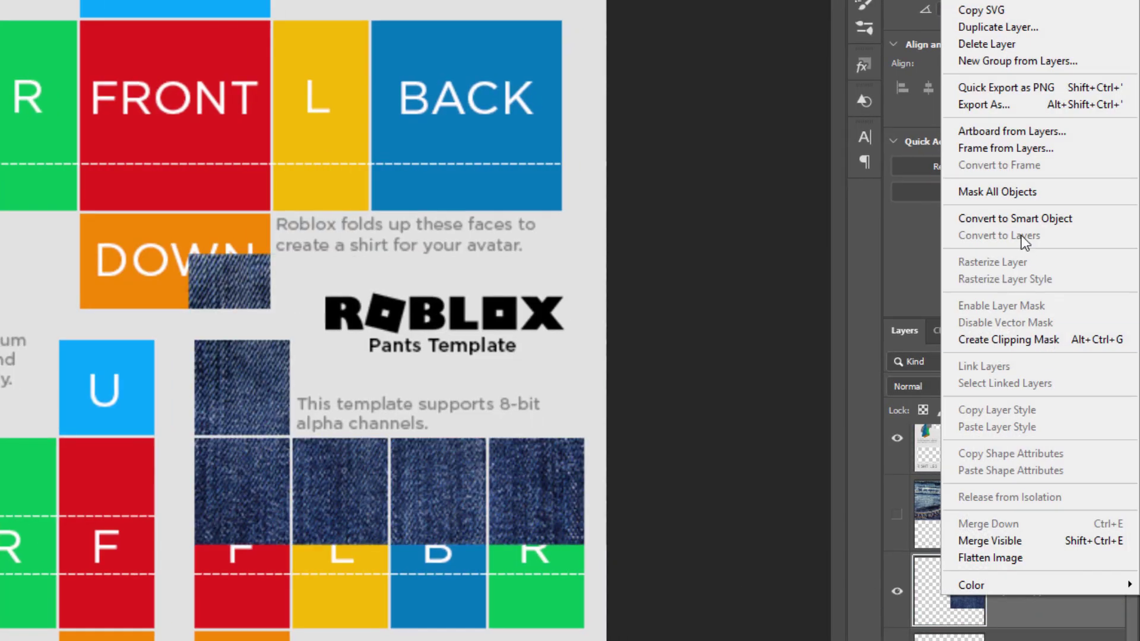
{"action": "left_click", "coordinate": [1003, 27]}
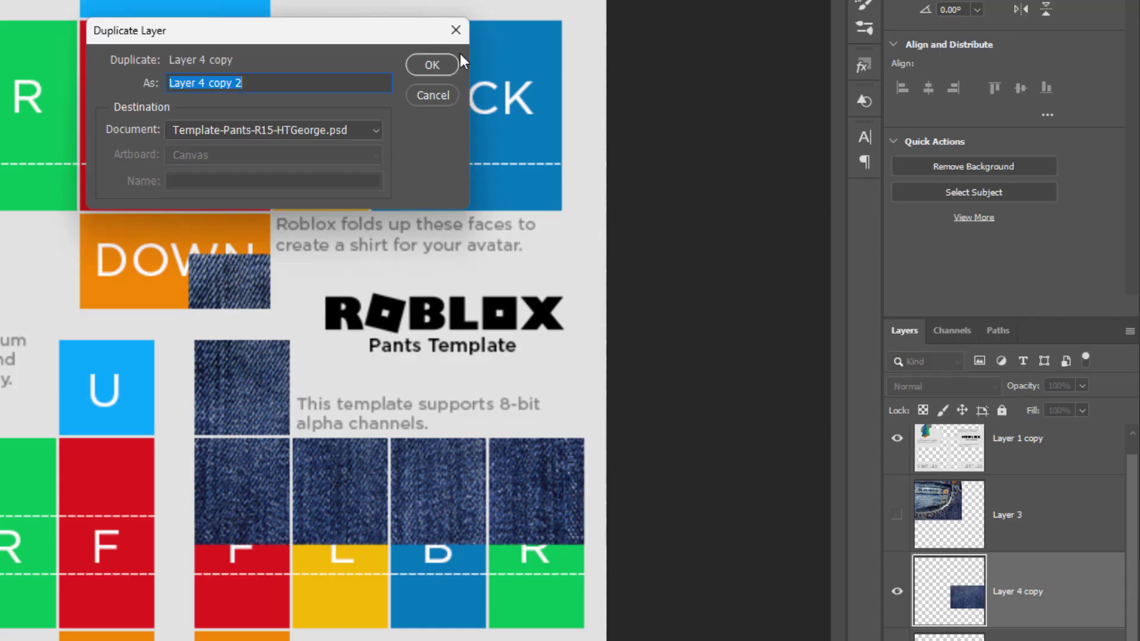
{"action": "left_click", "coordinate": [438, 65]}
{"action": "left_click_drag", "start_coordinate": [502, 473], "coordinate": [486, 390]}
{"action": "left_click_drag", "start_coordinate": [356, 216], "coordinate": [337, 195]}
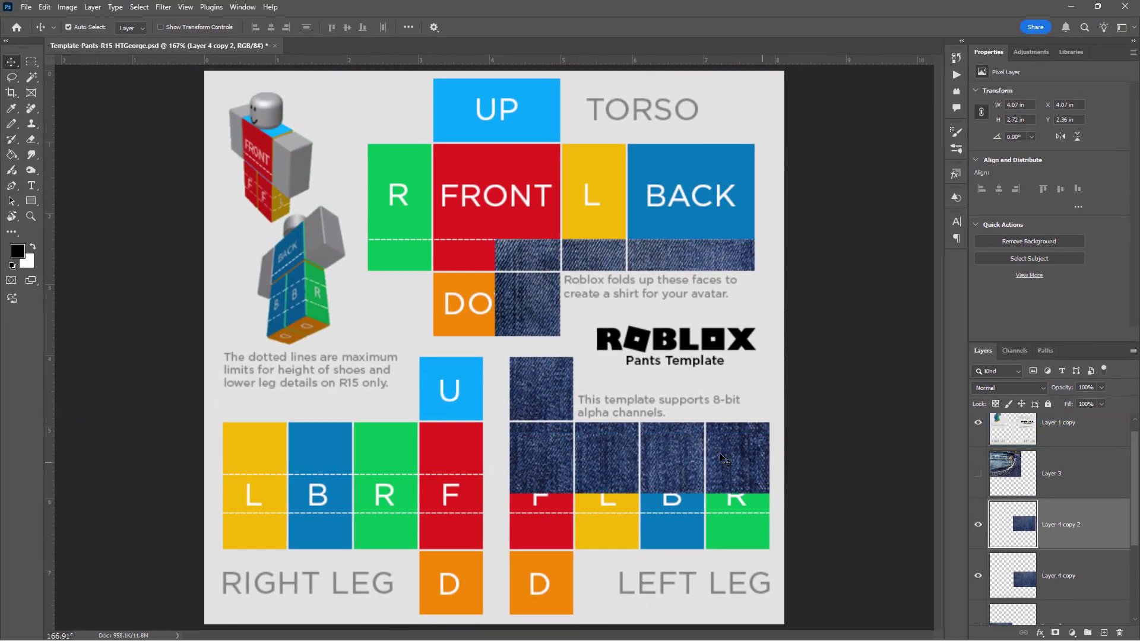
Step: Delete the surplus denim overlapping the left leg area from the torso piece
{"action": "left_click", "coordinate": [33, 63]}
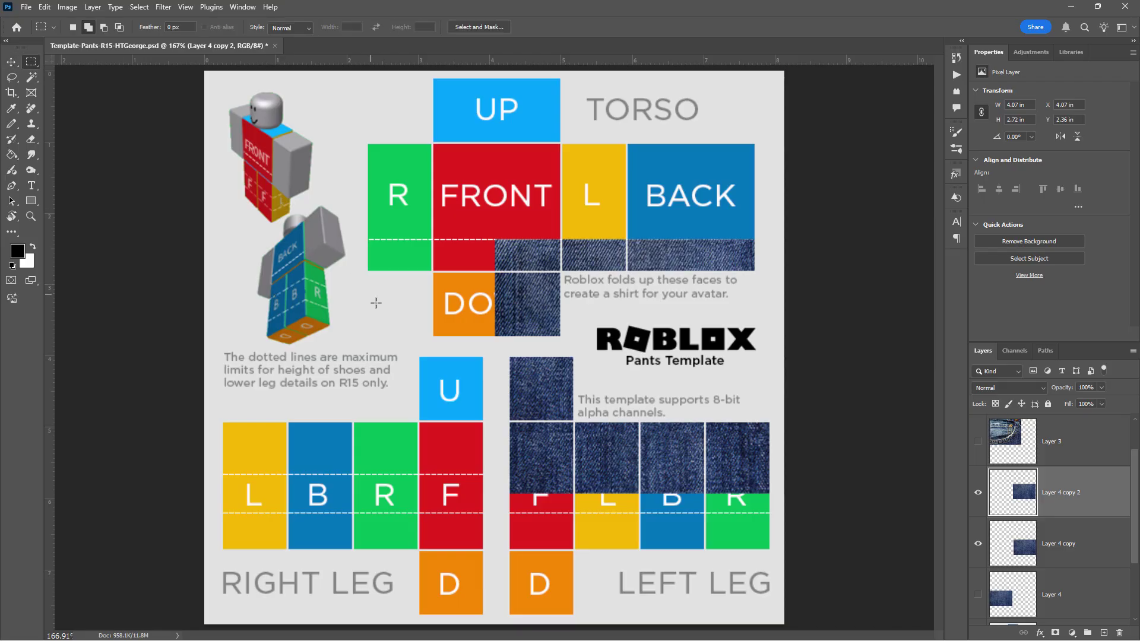
{"action": "left_click_drag", "start_coordinate": [481, 345], "coordinate": [859, 480]}
{"action": "key", "text": "Delete"}
{"action": "key", "text": "ctrl+d"}
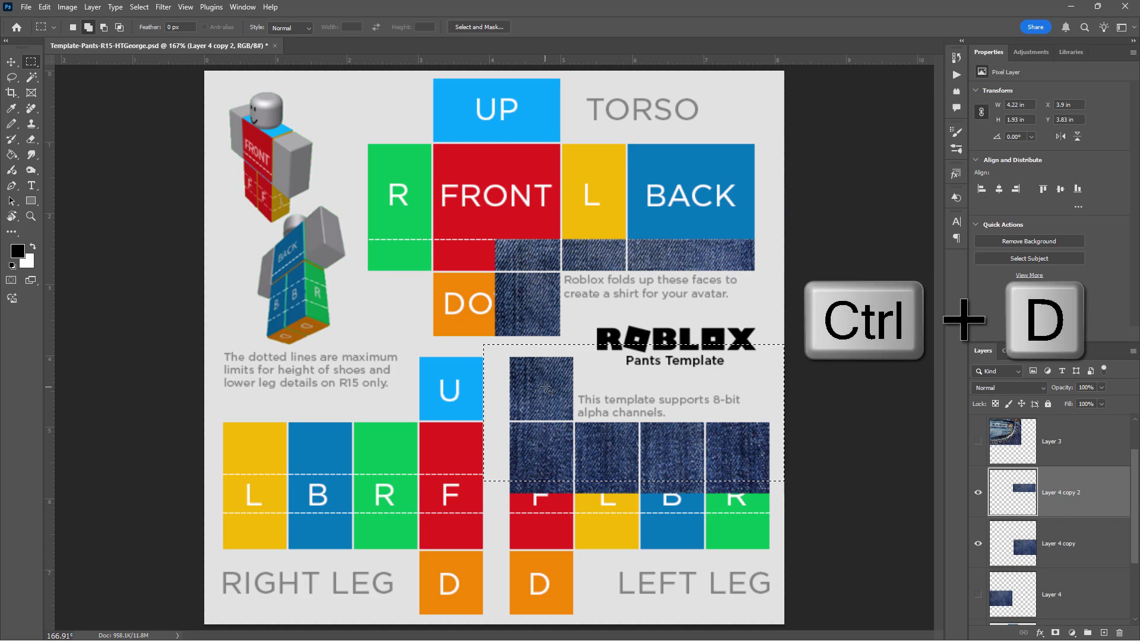
Step: Duplicate Layer 4 copy 2 as Layer 4 copy 3 and shift it 2.625 in left along the torso band
{"action": "key", "text": "v"}
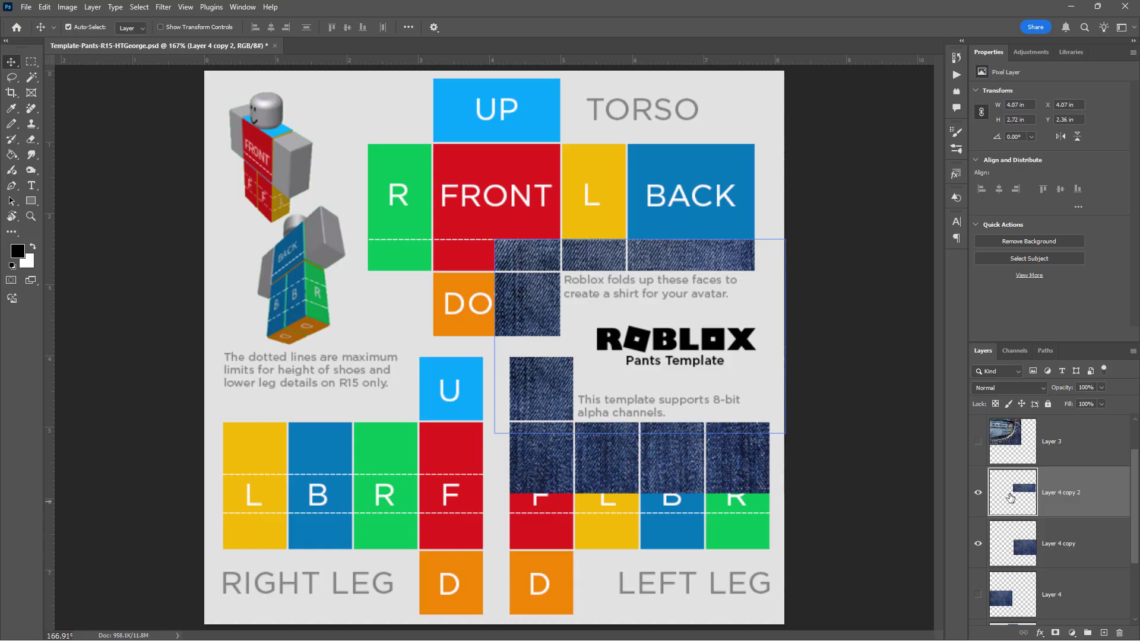
{"action": "right_click", "coordinate": [1052, 494]}
{"action": "left_click", "coordinate": [1018, 112]}
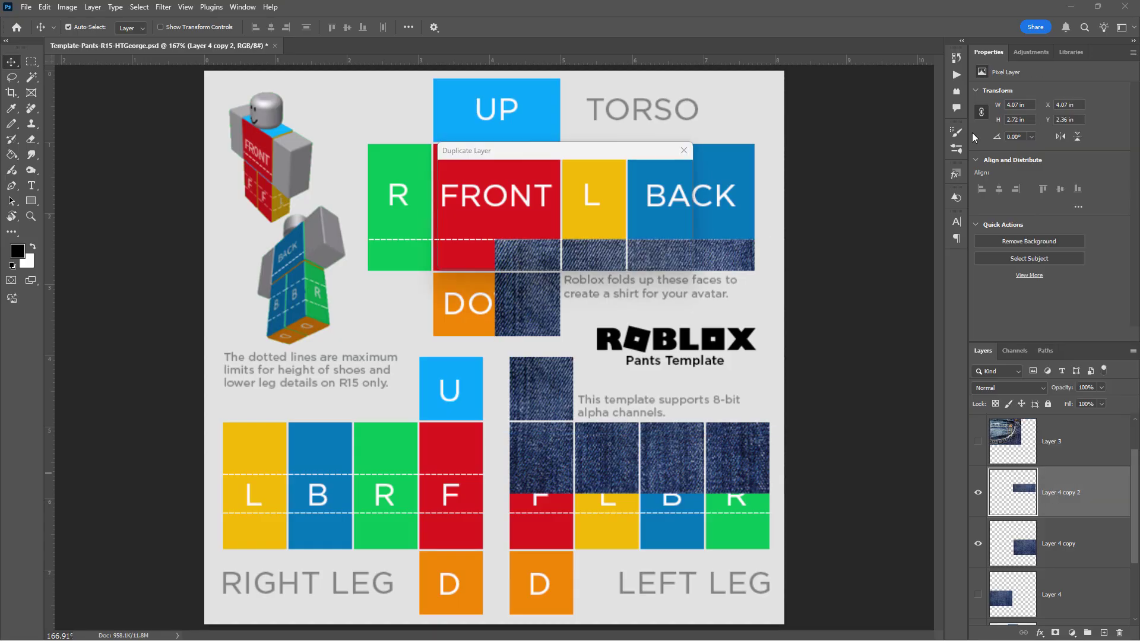
{"action": "left_click", "coordinate": [668, 173]}
{"action": "left_click_drag", "start_coordinate": [653, 260], "coordinate": [469, 261]}
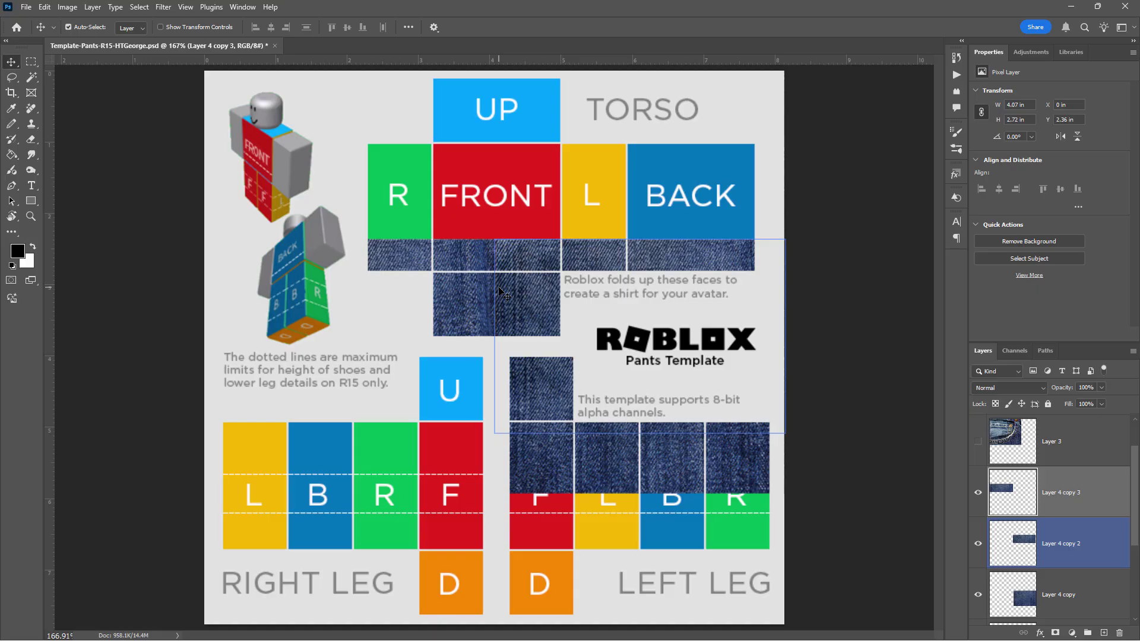
{"action": "scroll", "coordinate": [1009, 510], "scroll_direction": "down", "scroll_amount": 3}
Step: Make Layer 4 and Layer 2 visible, with Layer 2 as the active layer
{"action": "left_click", "coordinate": [978, 519]}
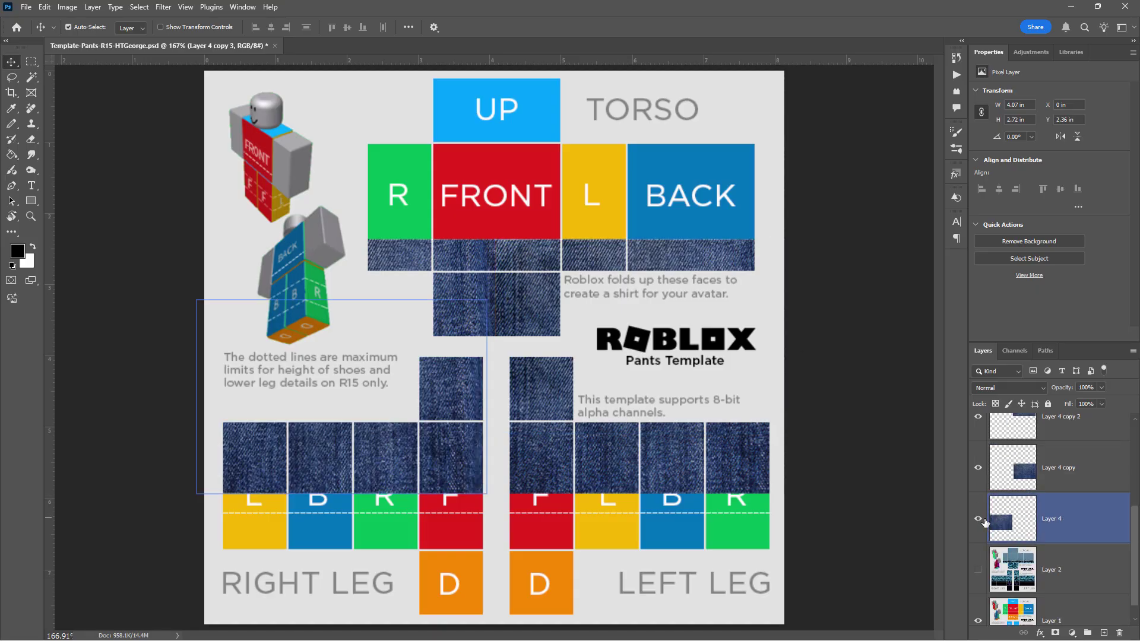
{"action": "left_click", "coordinate": [978, 569]}
{"action": "scroll", "coordinate": [1078, 558], "scroll_direction": "down", "scroll_amount": 1}
{"action": "left_click", "coordinate": [1078, 558]}
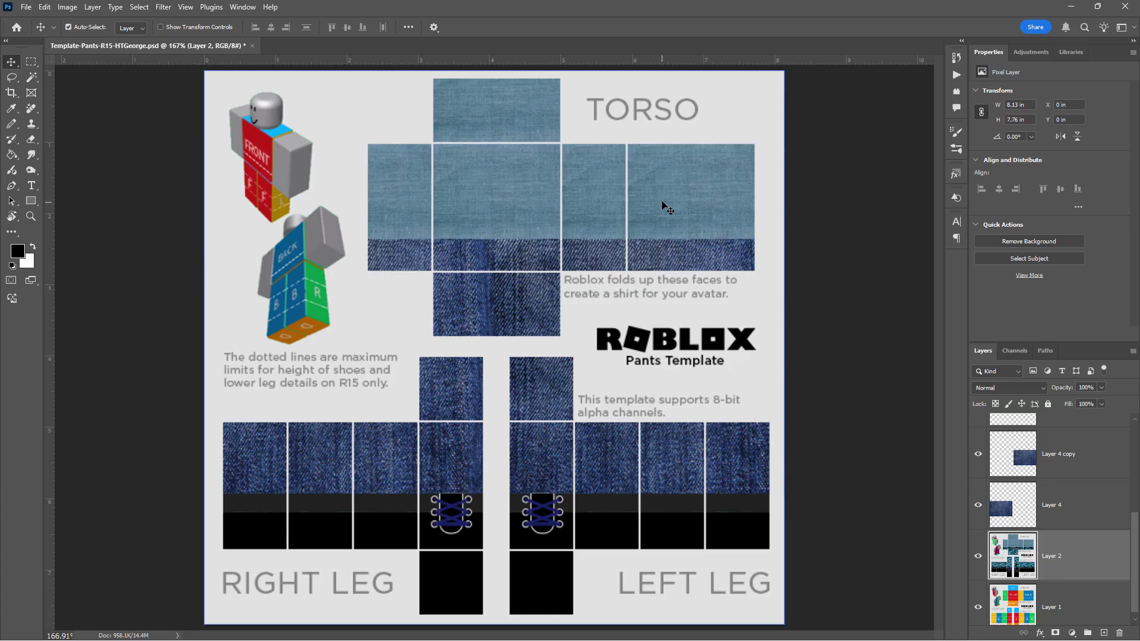
Step: Delete Layer 2's denim from the upper torso to reveal the coloured guide panels
{"action": "left_click", "coordinate": [32, 62]}
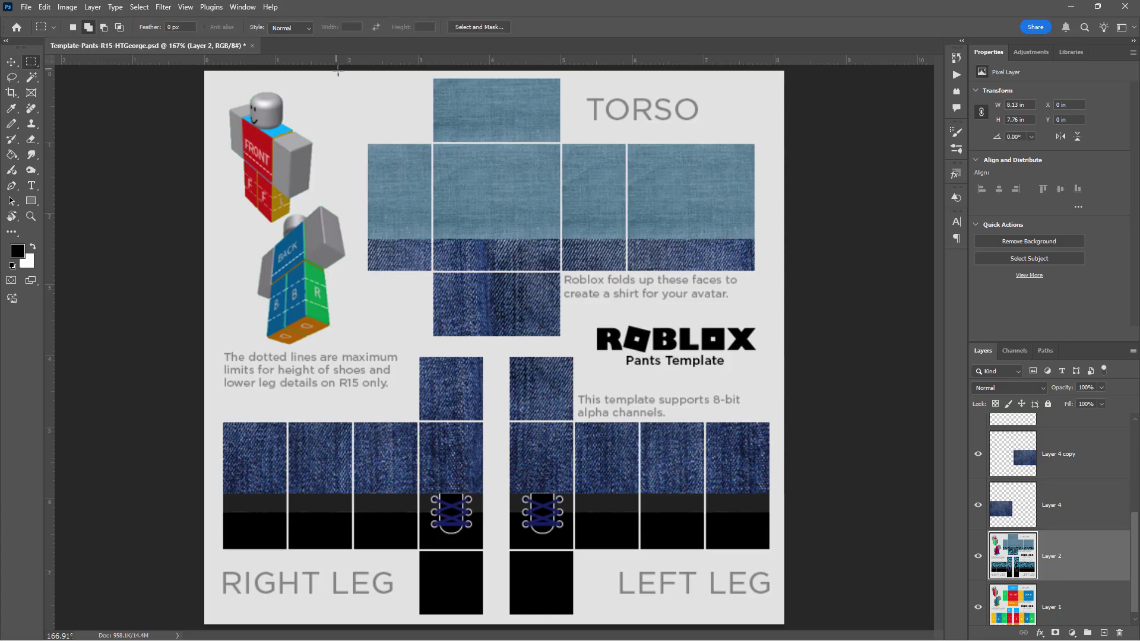
{"action": "left_click_drag", "start_coordinate": [338, 71], "coordinate": [781, 240]}
{"action": "key", "text": "Delete"}
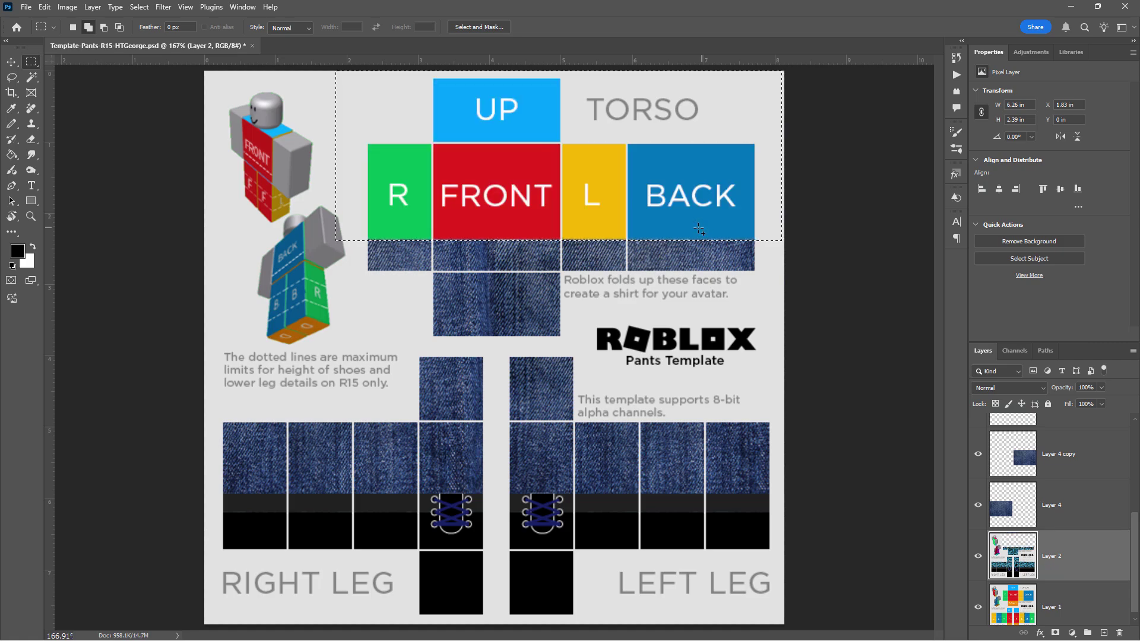
{"action": "key", "text": "v"}
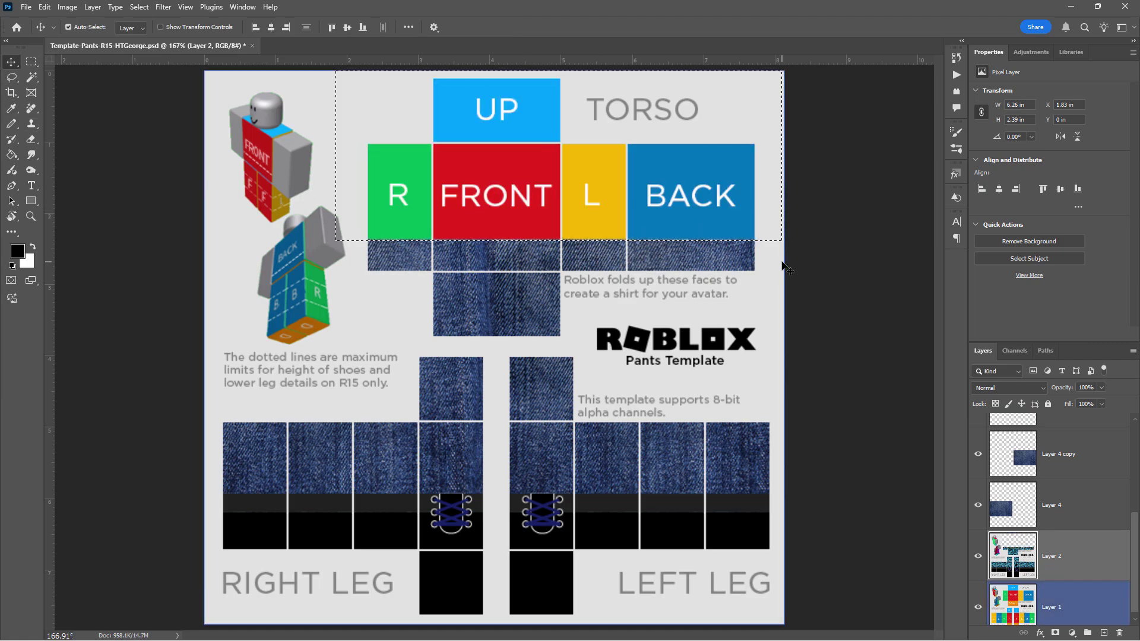
{"action": "key", "text": "ctrl+d"}
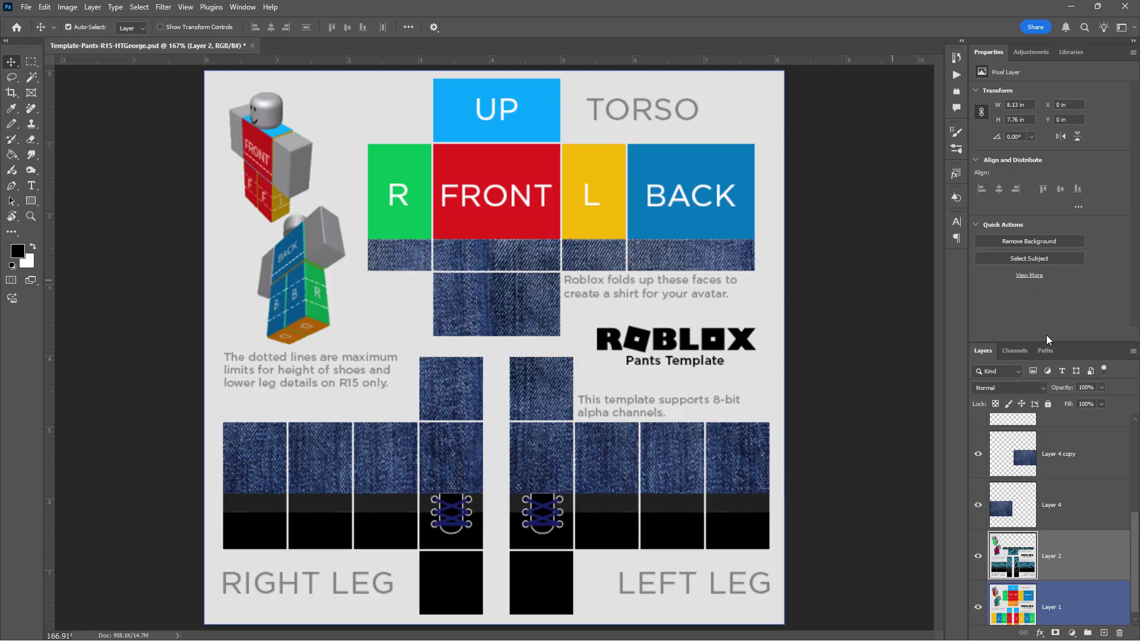
Step: Scale the Layer 3 jeans photo to 0.88 × 0.46 in as a pocket on the waist strip below FRONT
{"action": "scroll", "coordinate": [1099, 490], "scroll_direction": "up", "scroll_amount": 5}
{"action": "left_click", "coordinate": [978, 490]}
{"action": "left_click_drag", "start_coordinate": [527, 238], "coordinate": [482, 303]}
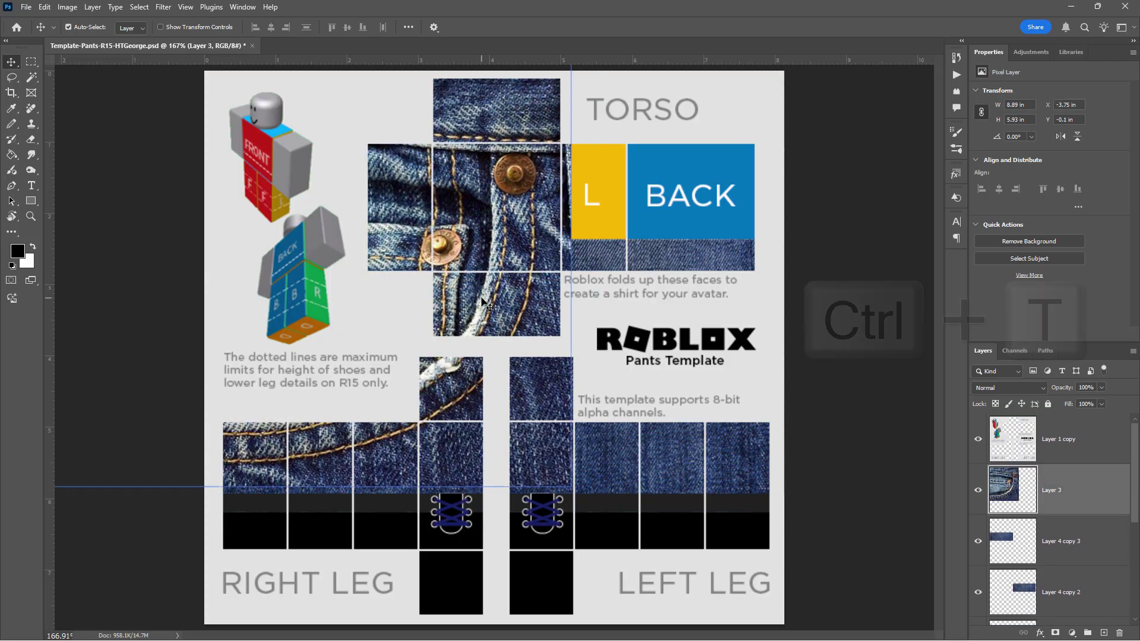
{"action": "key", "text": "ctrl+t"}
{"action": "left_click_drag", "start_coordinate": [568, 57], "coordinate": [270, 285]}
{"action": "left_click_drag", "start_coordinate": [239, 342], "coordinate": [498, 288]}
{"action": "left_click_drag", "start_coordinate": [526, 212], "coordinate": [488, 267]}
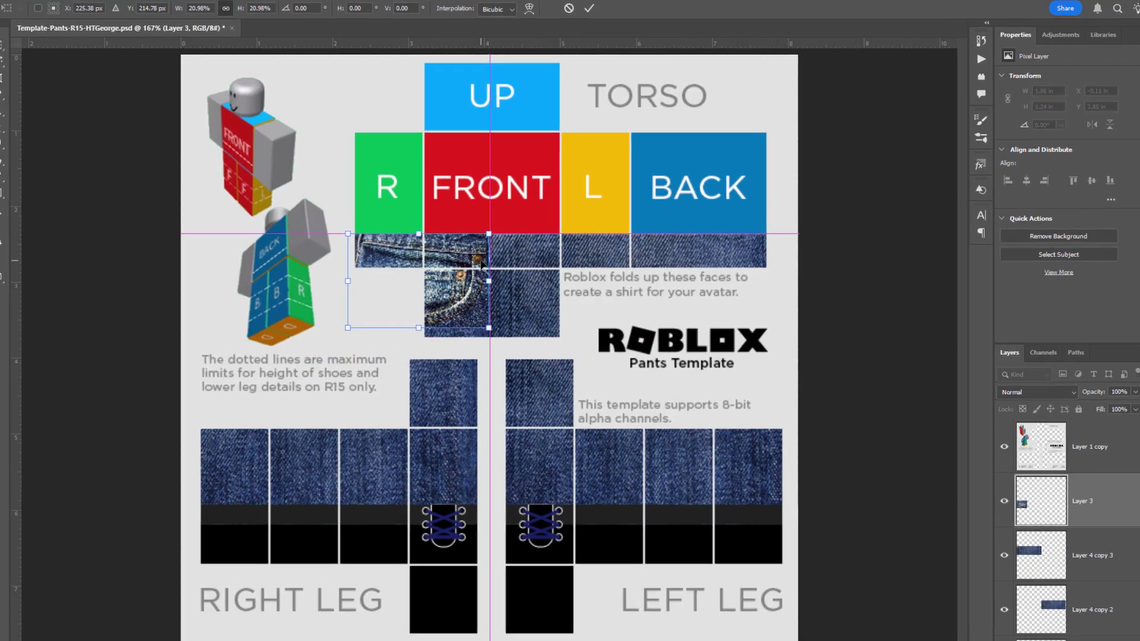
{"action": "left_click_drag", "start_coordinate": [347, 327], "coordinate": [414, 275]}
{"action": "left_click_drag", "start_coordinate": [352, 257], "coordinate": [359, 251]}
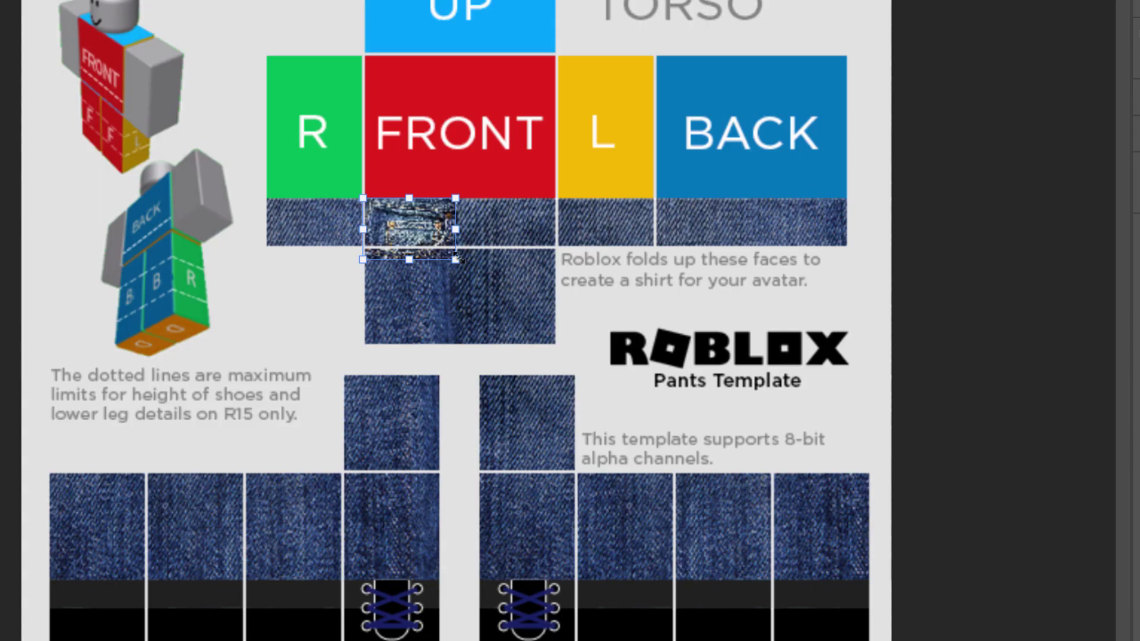
{"action": "key", "text": "shift"}
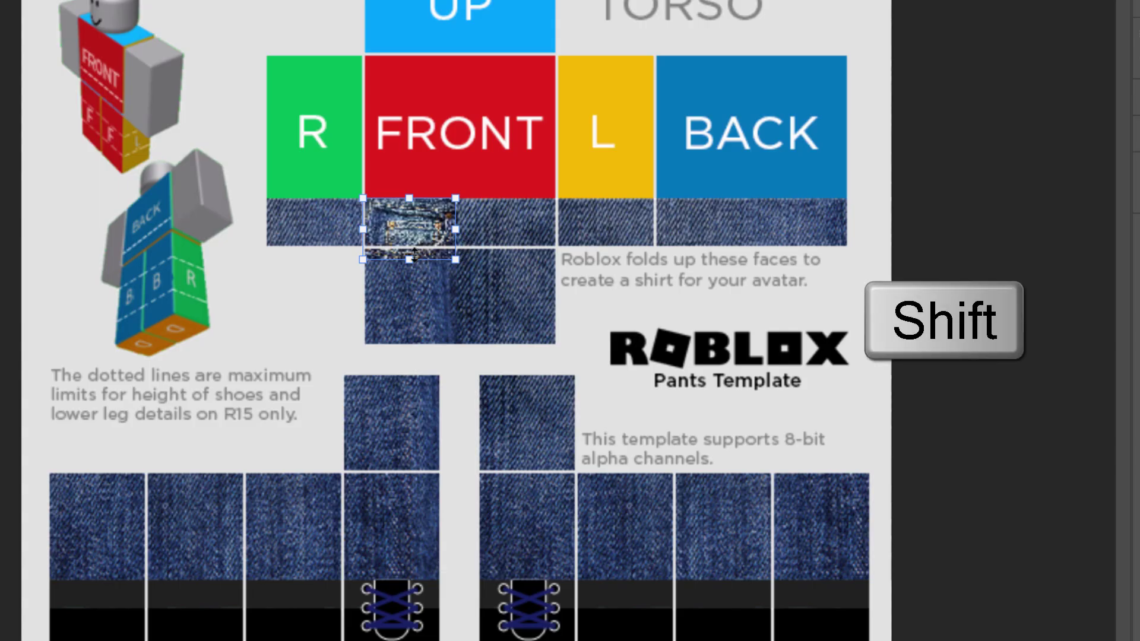
{"action": "left_click_drag", "start_coordinate": [409, 259], "coordinate": [409, 246]}
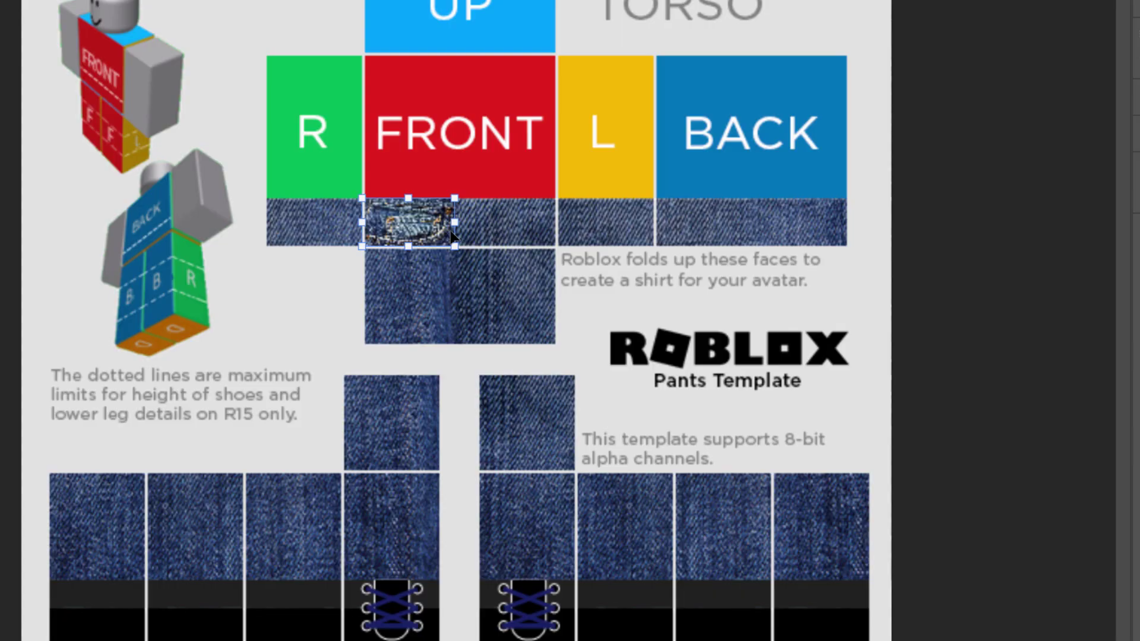
{"action": "key", "text": "Return"}
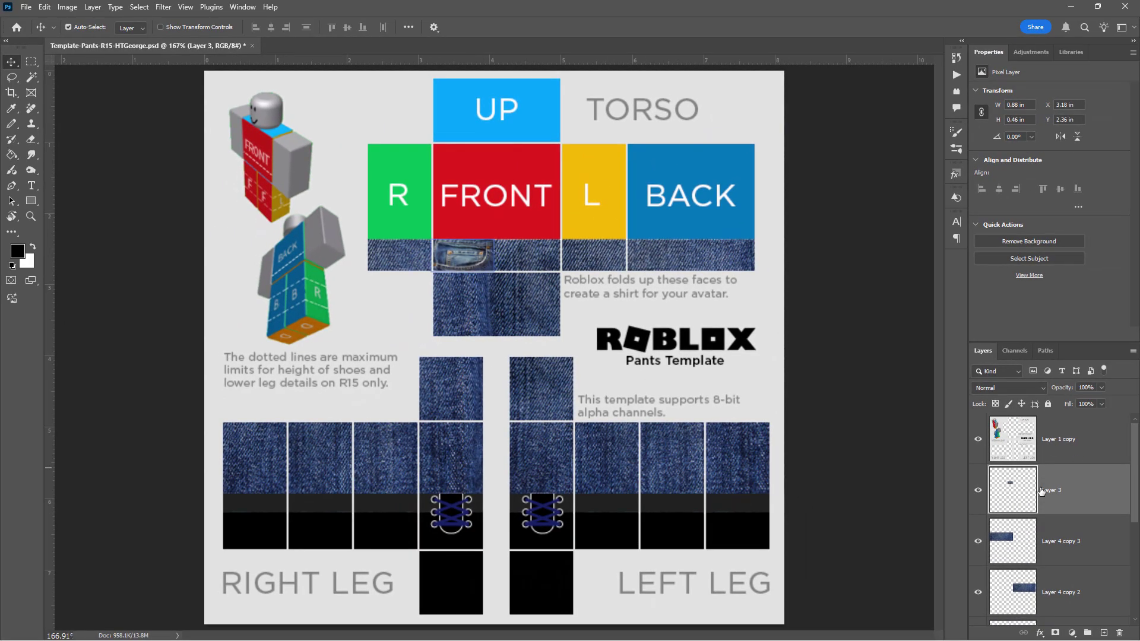
Step: Duplicate Layer 3, slide the copy right beside the first pocket and flip it horizontally
{"action": "right_click", "coordinate": [1052, 494]}
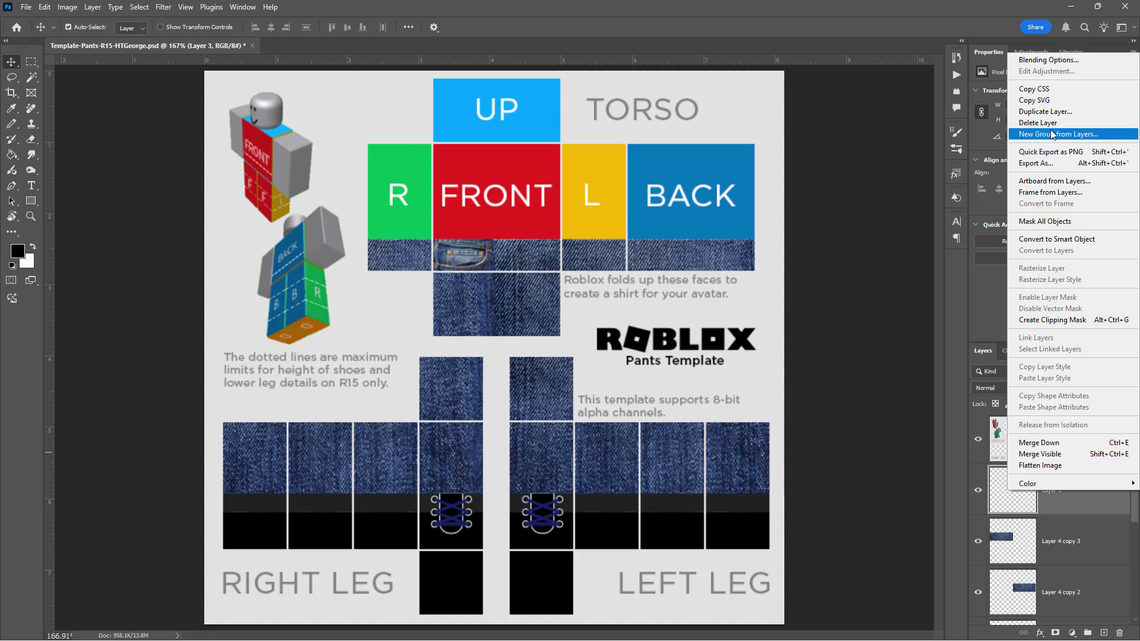
{"action": "left_click", "coordinate": [1044, 111]}
{"action": "left_click", "coordinate": [676, 177]}
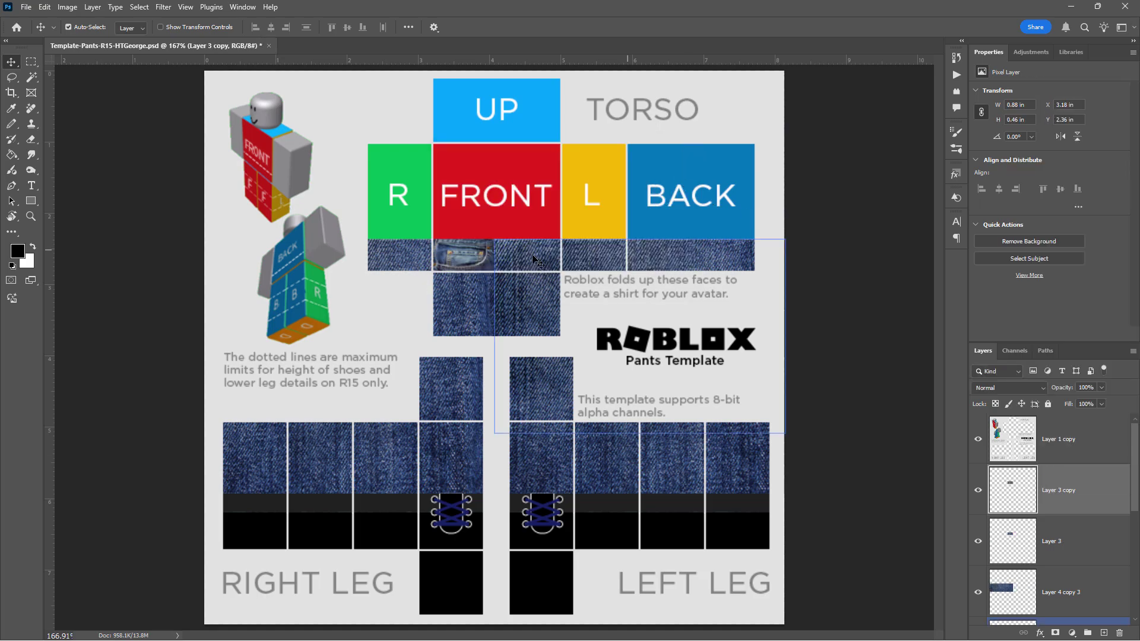
{"action": "left_click_drag", "start_coordinate": [475, 254], "coordinate": [540, 255]}
{"action": "key", "text": "ctrl+t"}
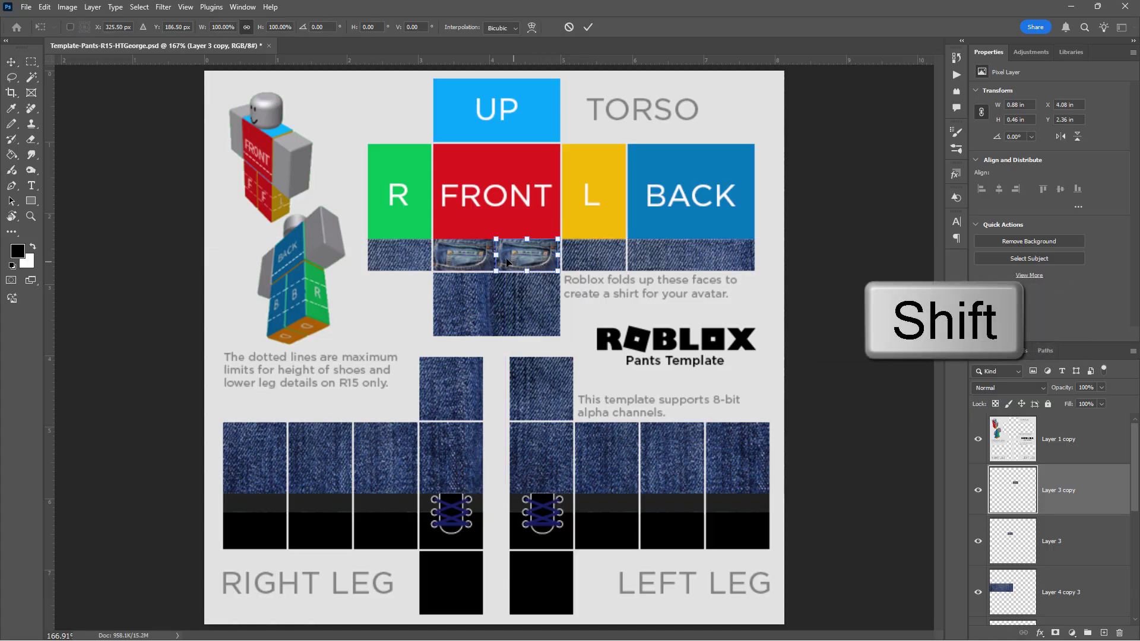
{"action": "mouse_move", "coordinate": [568, 255]}
{"action": "left_mouse_down"}
{"action": "mouse_move", "coordinate": [632, 256]}
{"action": "mouse_move", "coordinate": [549, 255]}
{"action": "mouse_move", "coordinate": [561, 255]}
{"action": "left_mouse_up"}
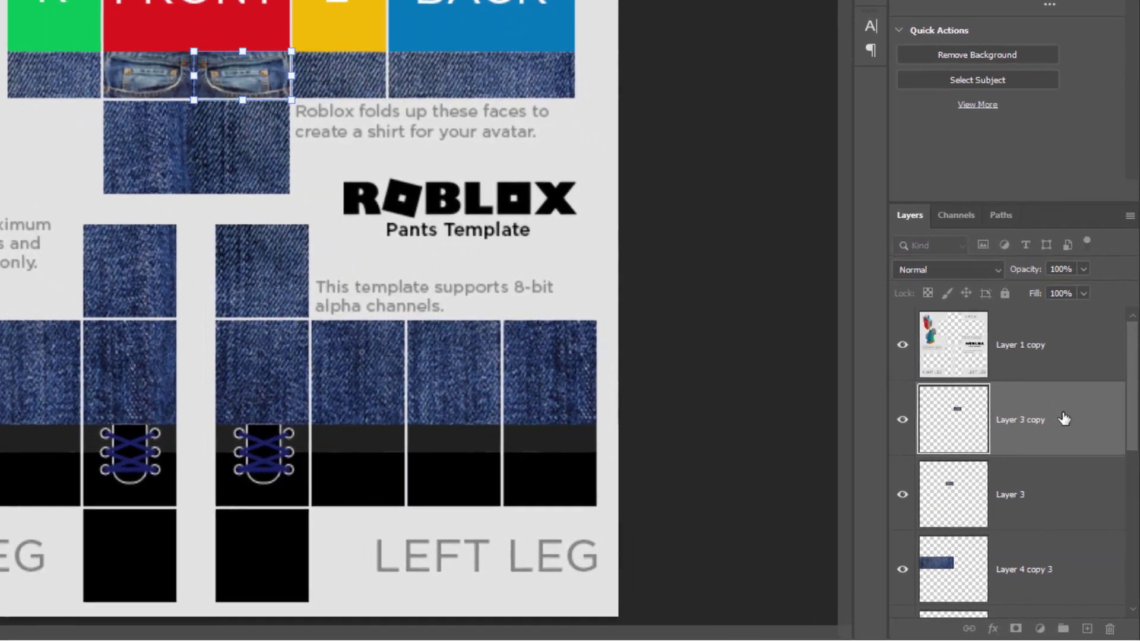
Step: Apply the mirrored pocket and lower Layer 3 copy's opacity
{"action": "key", "text": "Return"}
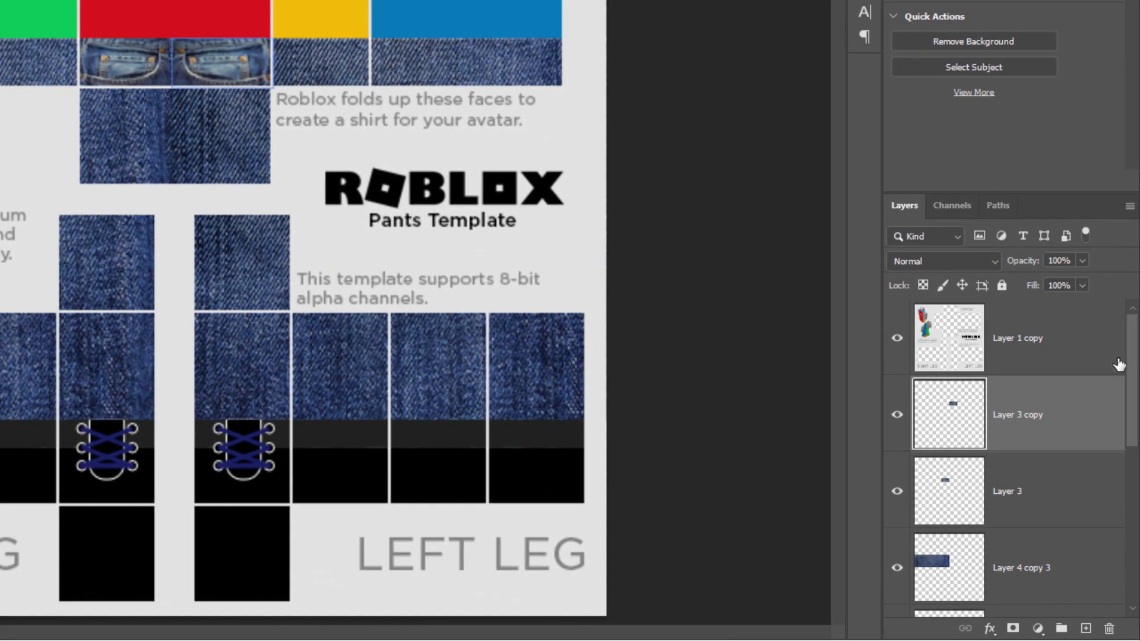
{"action": "left_click", "coordinate": [1081, 261]}
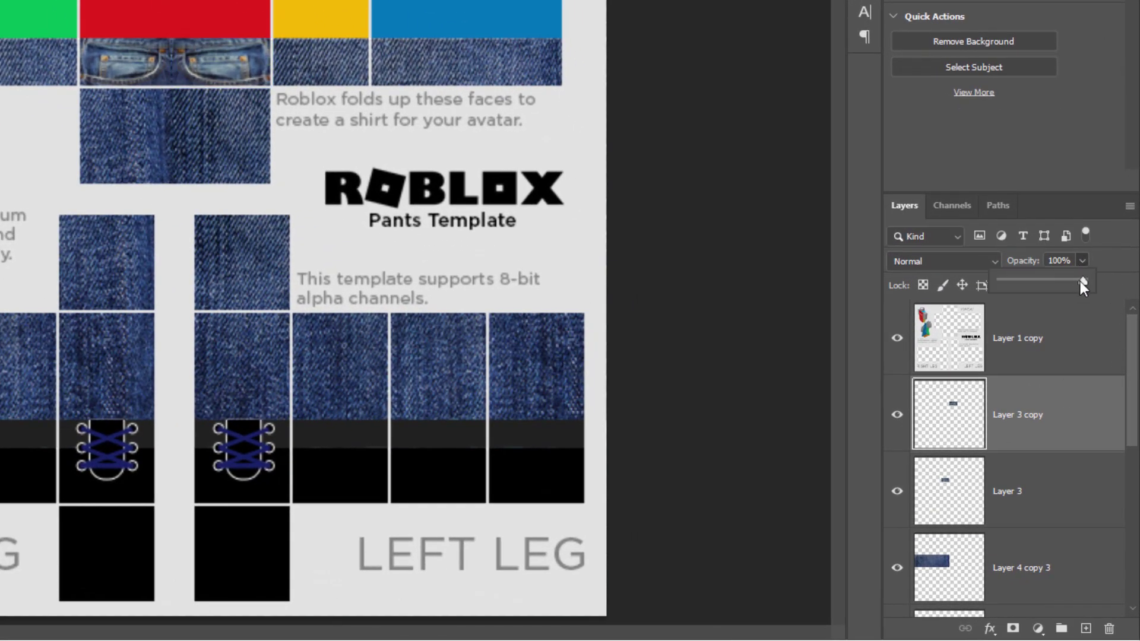
{"action": "left_click_drag", "start_coordinate": [1034, 277], "coordinate": [1055, 282]}
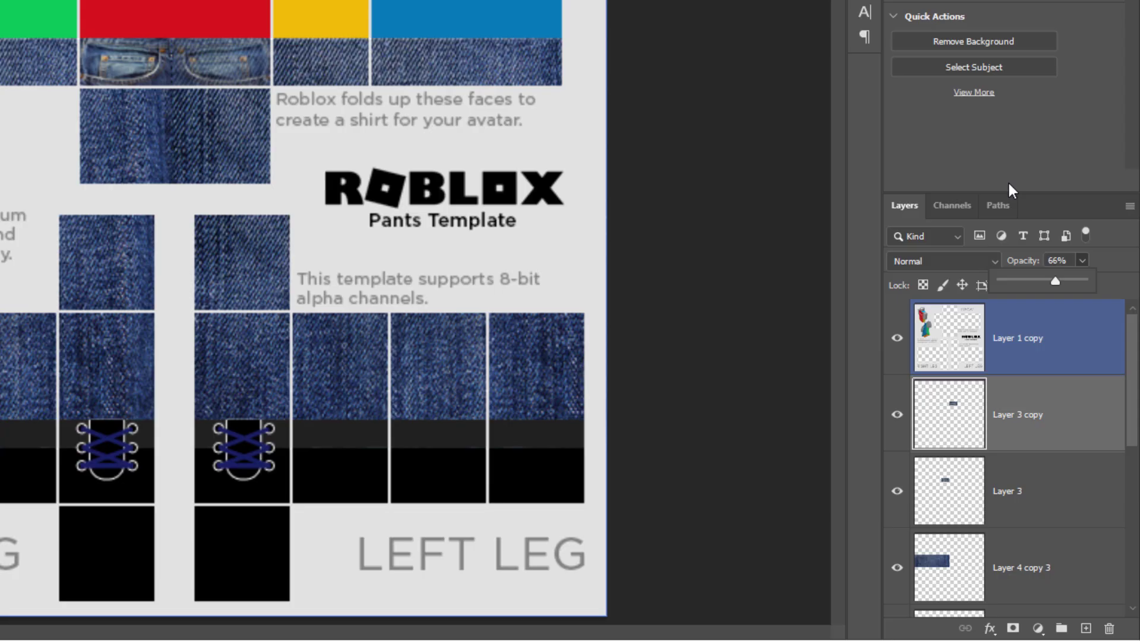
Step: Set the original pocket layer, Layer 3, to 66% opacity
{"action": "left_click", "coordinate": [1047, 511]}
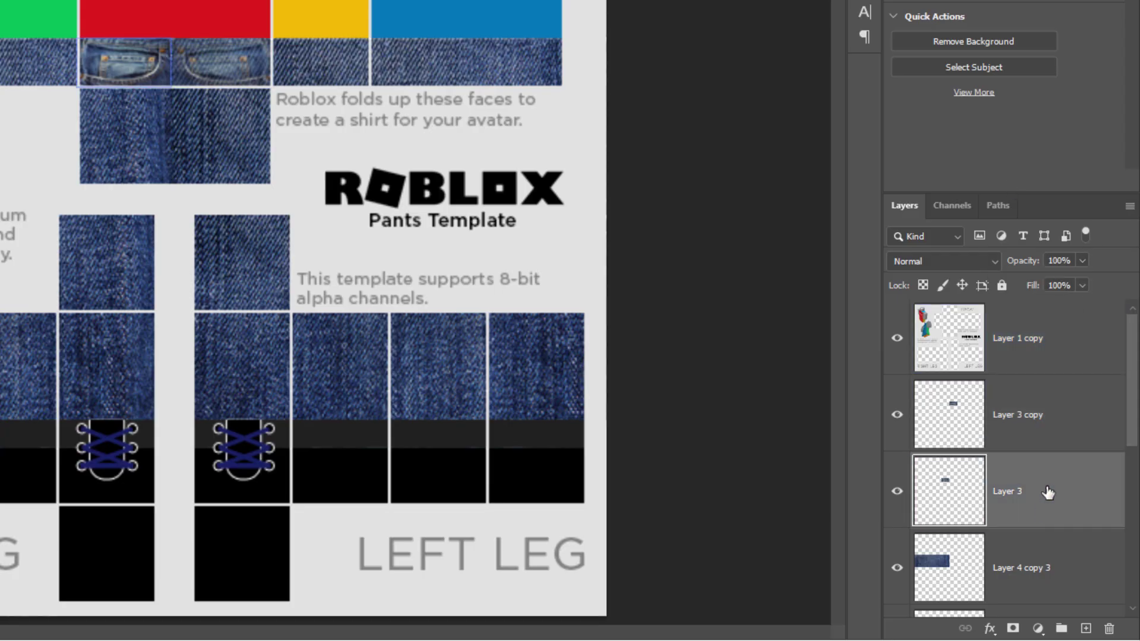
{"action": "left_click", "coordinate": [1060, 261]}
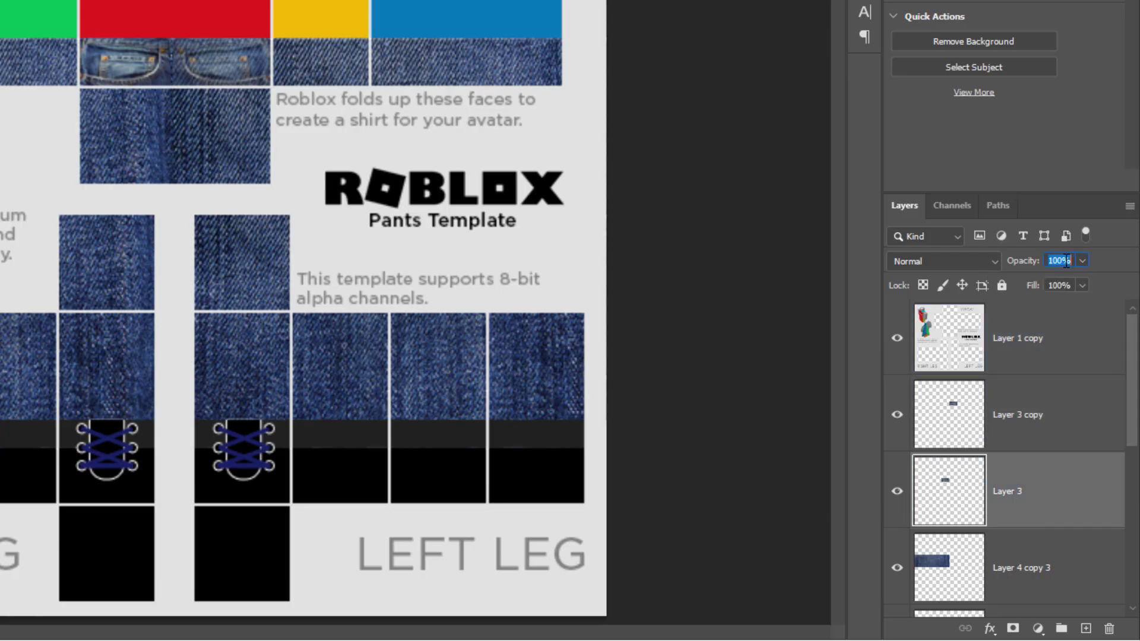
{"action": "type", "text": "66"}
{"action": "left_click", "coordinate": [249, 76]}
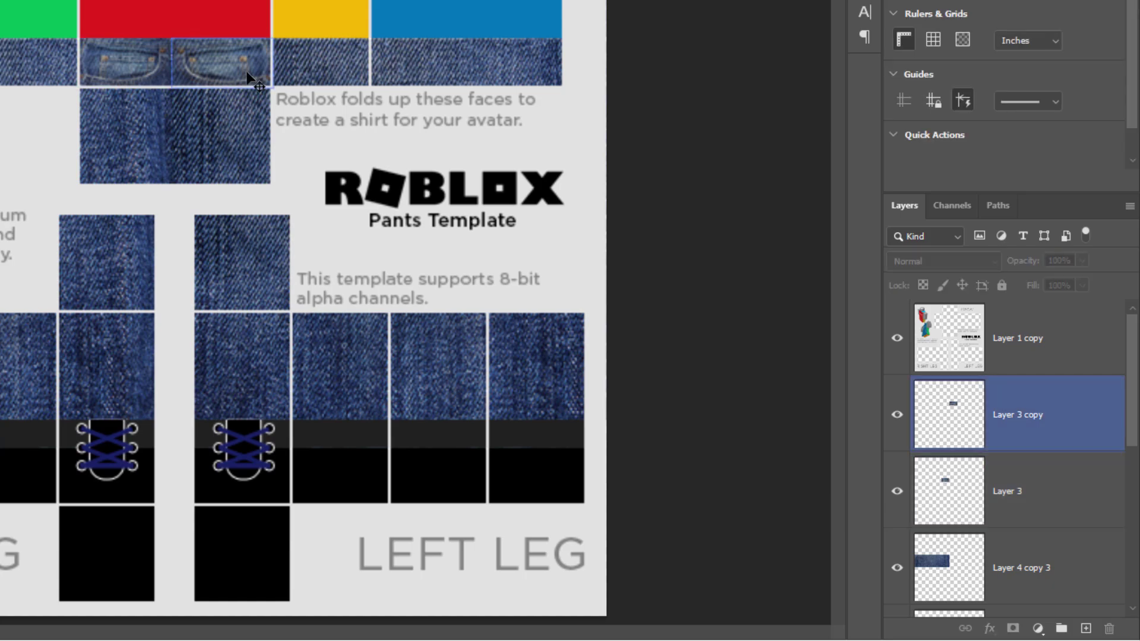
{"action": "left_click", "coordinate": [265, 209]}
{"action": "left_click", "coordinate": [178, 82]}
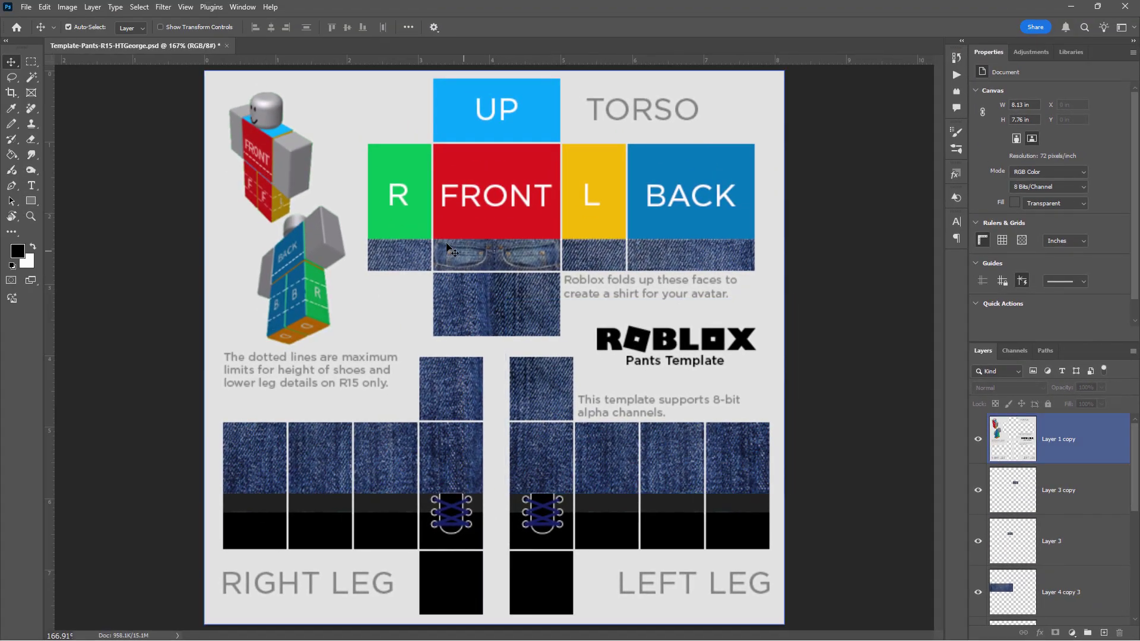
{"action": "left_click", "coordinate": [334, 14]}
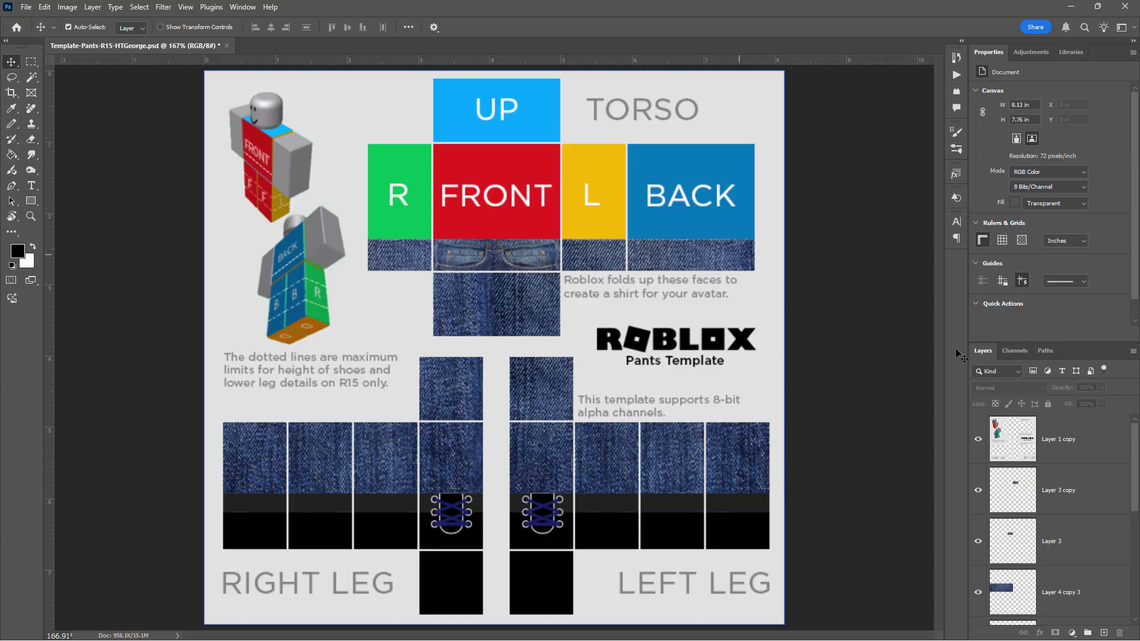
Step: Hide Layer 1, the coloured torso faces layer
{"action": "scroll", "coordinate": [1045, 517], "scroll_direction": "down", "scroll_amount": 5}
{"action": "left_click", "coordinate": [985, 605]}
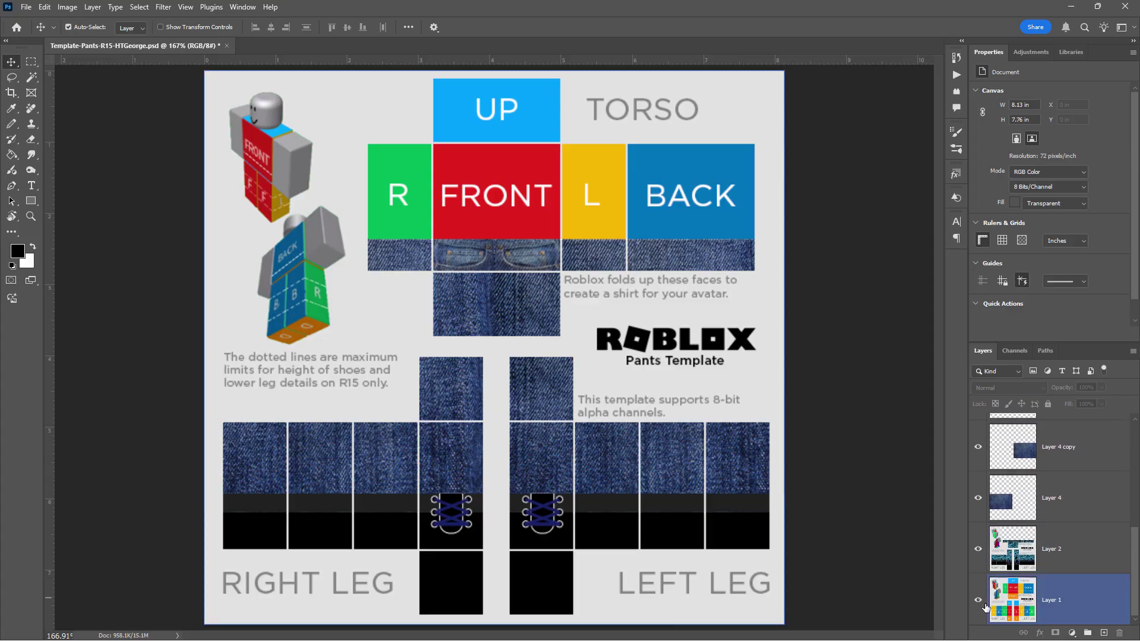
{"action": "left_click", "coordinate": [979, 600]}
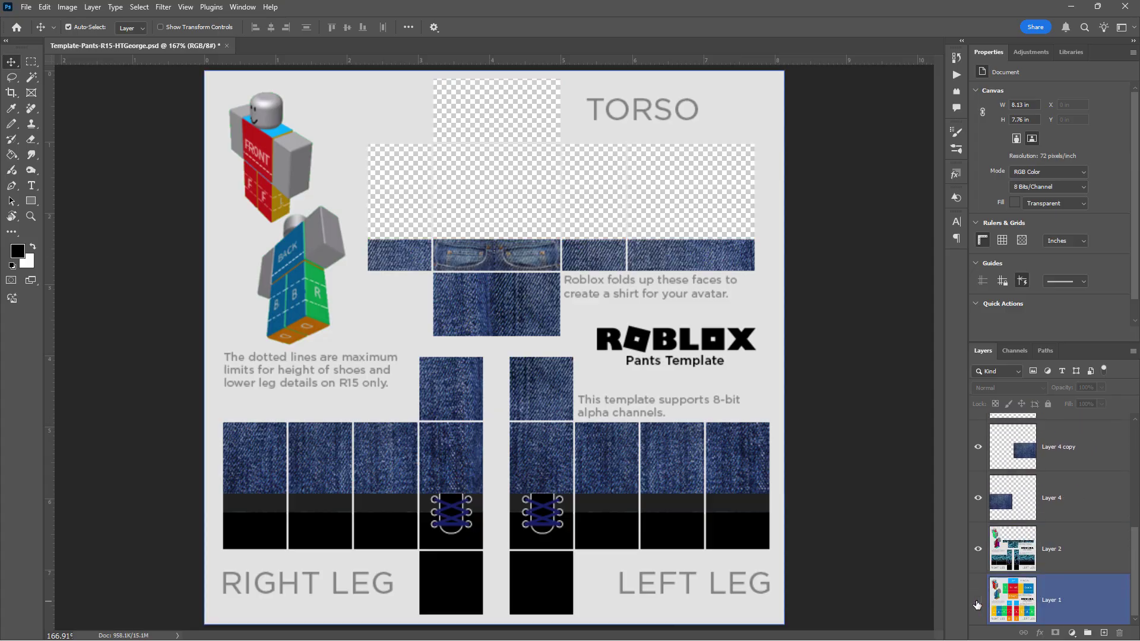
Step: Check which layers hold the leg denim and the dark boot band
{"action": "left_click", "coordinate": [634, 467]}
{"action": "left_click", "coordinate": [618, 503]}
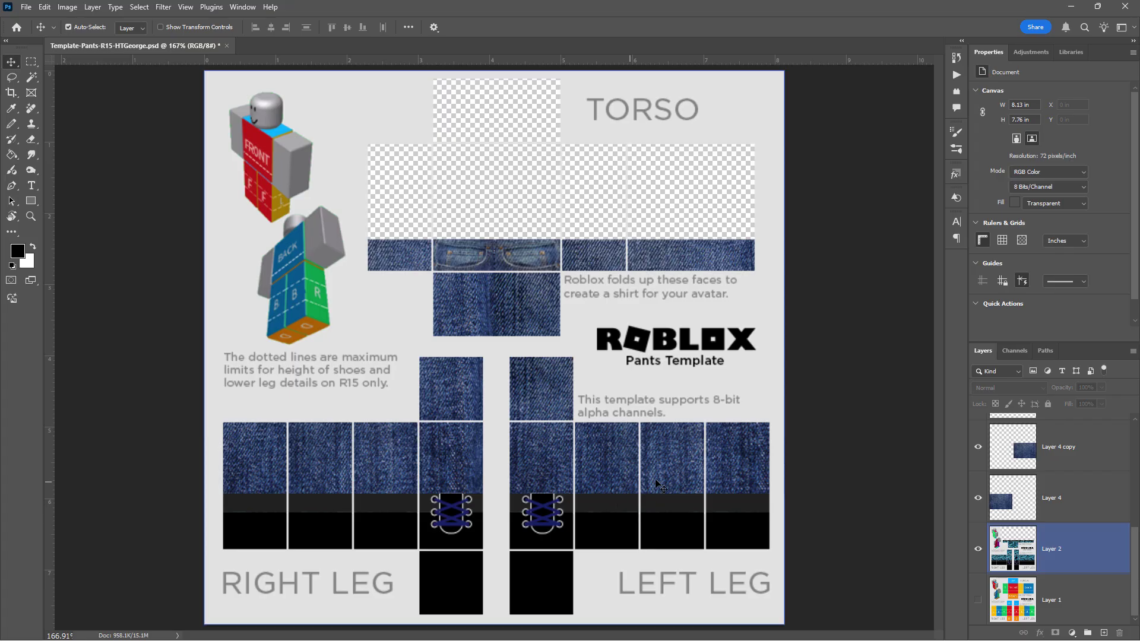
{"action": "left_click", "coordinate": [620, 468]}
{"action": "left_click", "coordinate": [373, 452]}
{"action": "left_click", "coordinate": [516, 300]}
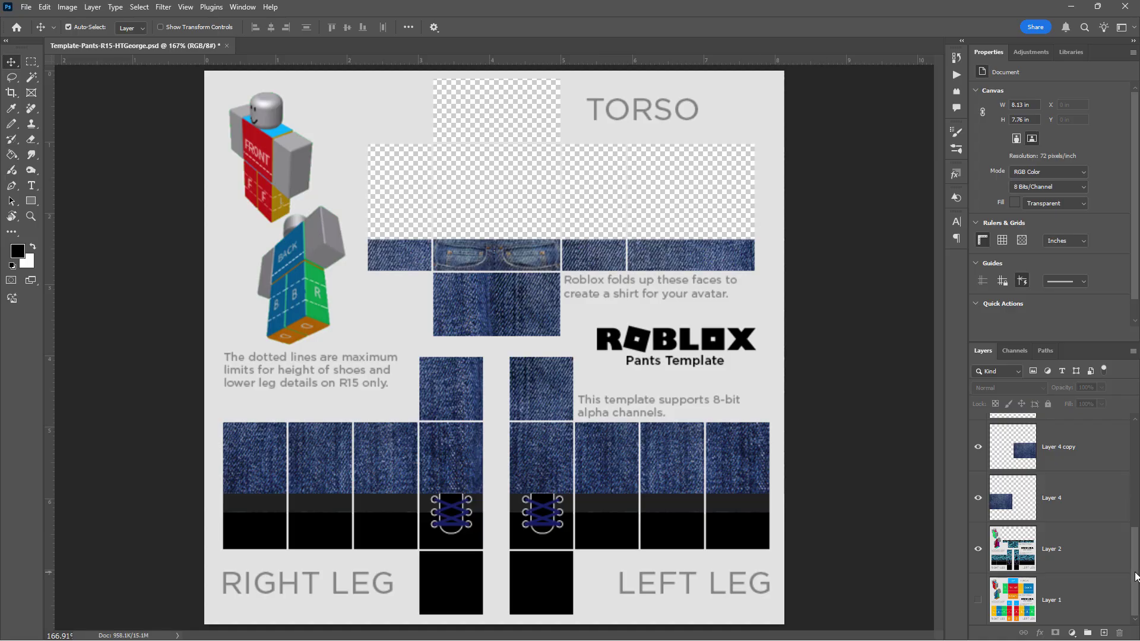
{"action": "mouse_move", "coordinate": [1135, 577]}
{"action": "left_mouse_down"}
{"action": "mouse_move", "coordinate": [1133, 462]}
{"action": "mouse_move", "coordinate": [1134, 592]}
{"action": "left_mouse_up"}
Step: Save the design as Template-Pants-Denim.psd
{"action": "left_click", "coordinate": [26, 8]}
{"action": "left_click", "coordinate": [41, 151]}
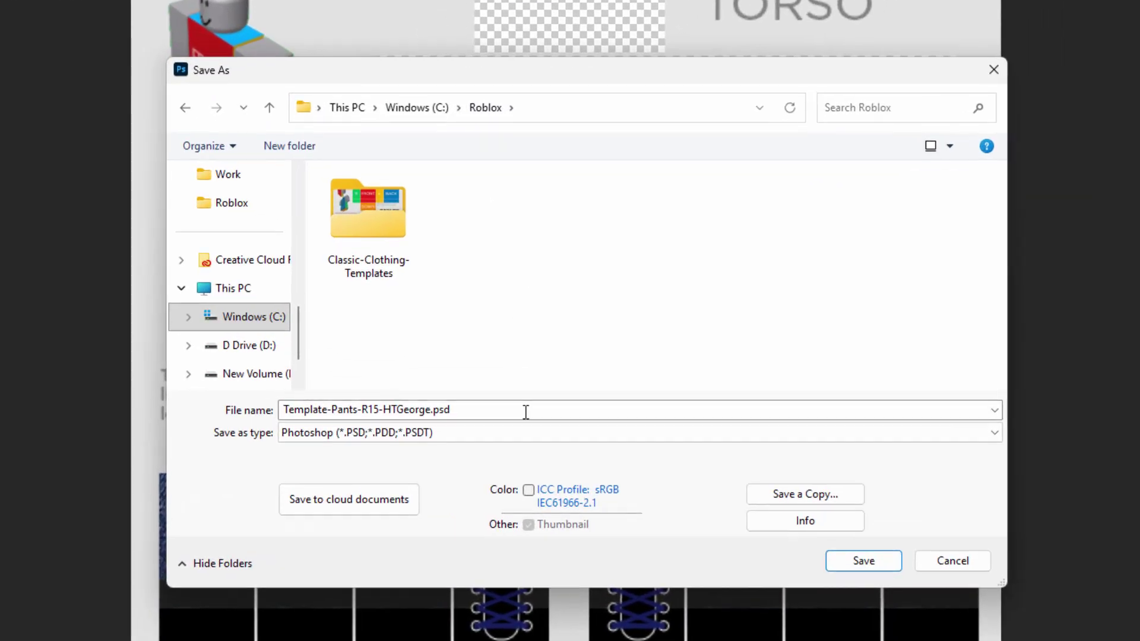
{"action": "left_click", "coordinate": [470, 379]}
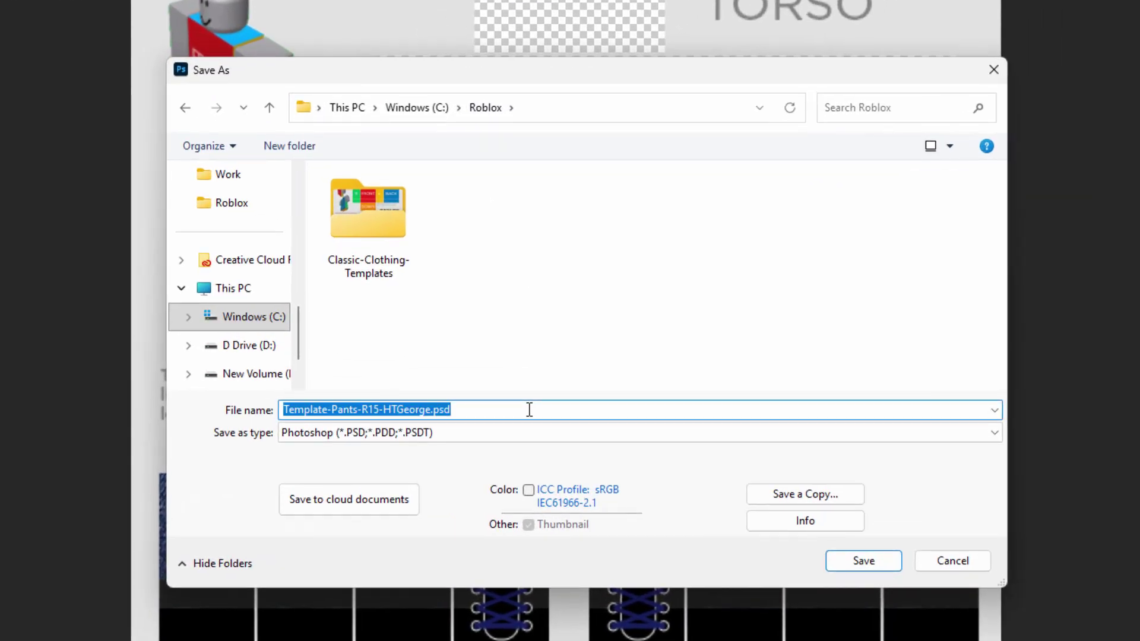
{"action": "left_click", "coordinate": [528, 409]}
{"action": "key", "text": "Left"}
{"action": "key", "text": "Left"}
{"action": "key", "text": "Left"}
{"action": "key", "text": "Left"}
{"action": "key", "text": "BackSpace"}
{"action": "key", "text": "BackSpace"}
{"action": "key", "text": "BackSpace"}
{"action": "key", "text": "BackSpace"}
{"action": "key", "text": "BackSpace"}
{"action": "key", "text": "BackSpace"}
{"action": "key", "text": "BackSpace"}
{"action": "key", "text": "BackSpace"}
{"action": "key", "text": "BackSpace"}
{"action": "key", "text": "BackSpace"}
{"action": "key", "text": "BackSpace"}
{"action": "key", "text": "BackSpace"}
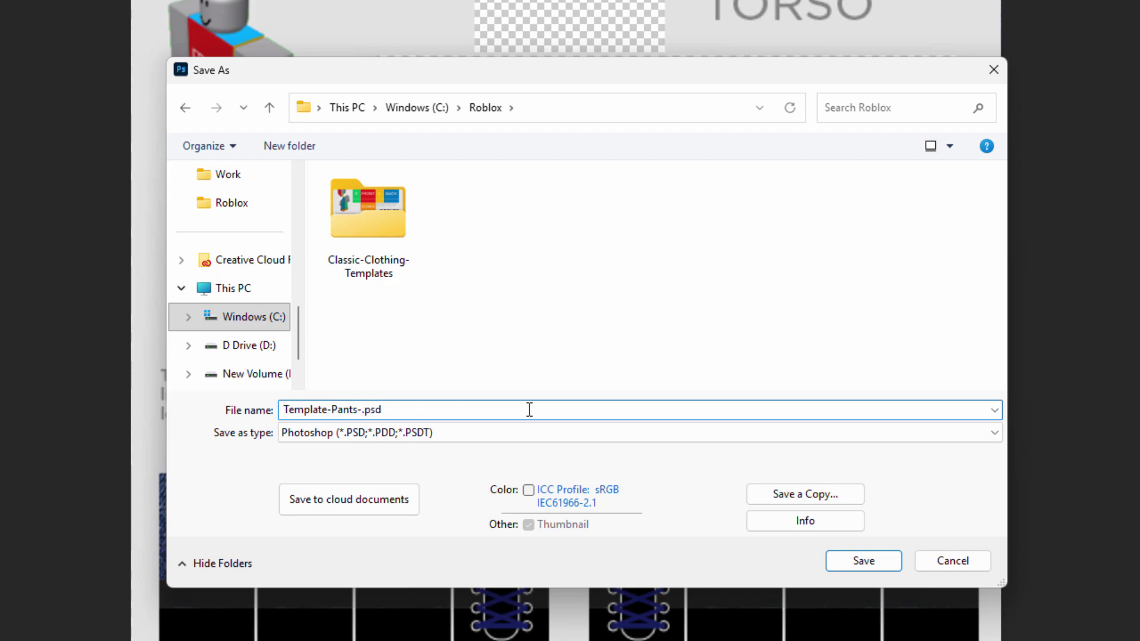
{"action": "type", "text": "Denim"}
{"action": "left_click", "coordinate": [871, 561]}
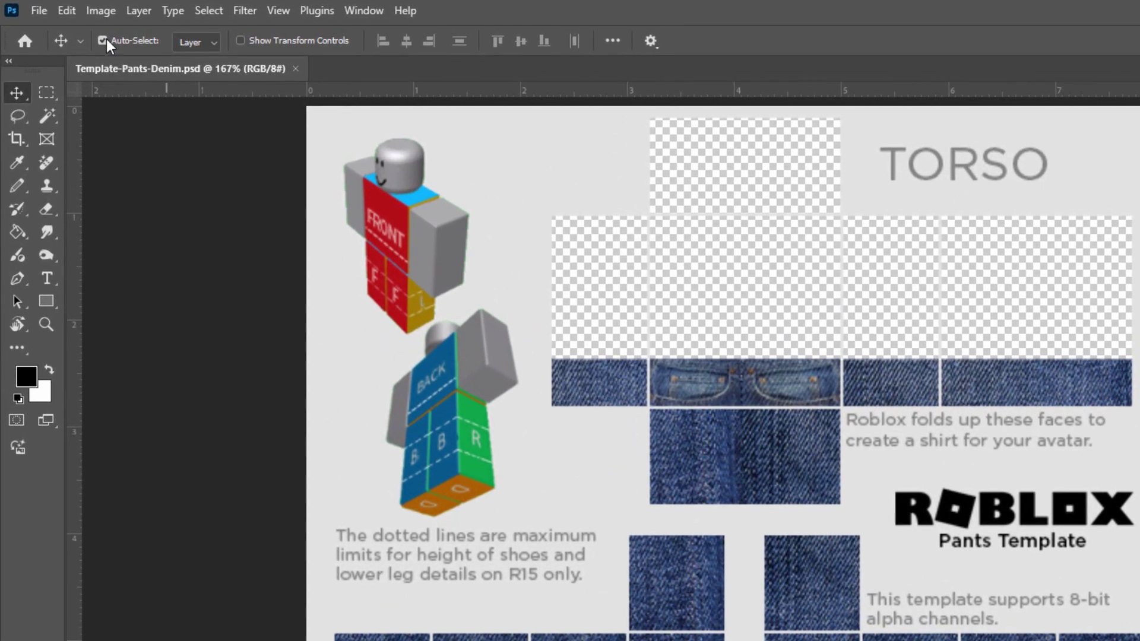
Step: Quick-export the design as Template-Pants-Denim.png into the Roblox folder
{"action": "left_click", "coordinate": [39, 11]}
{"action": "mouse_move", "coordinate": [177, 324]}
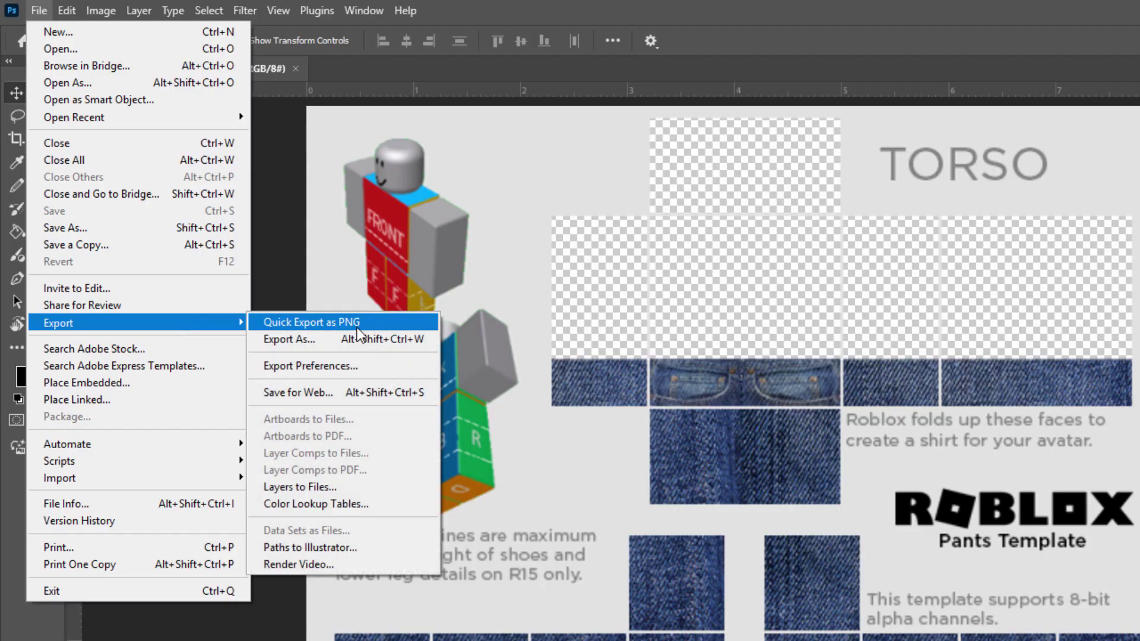
{"action": "left_click", "coordinate": [336, 323]}
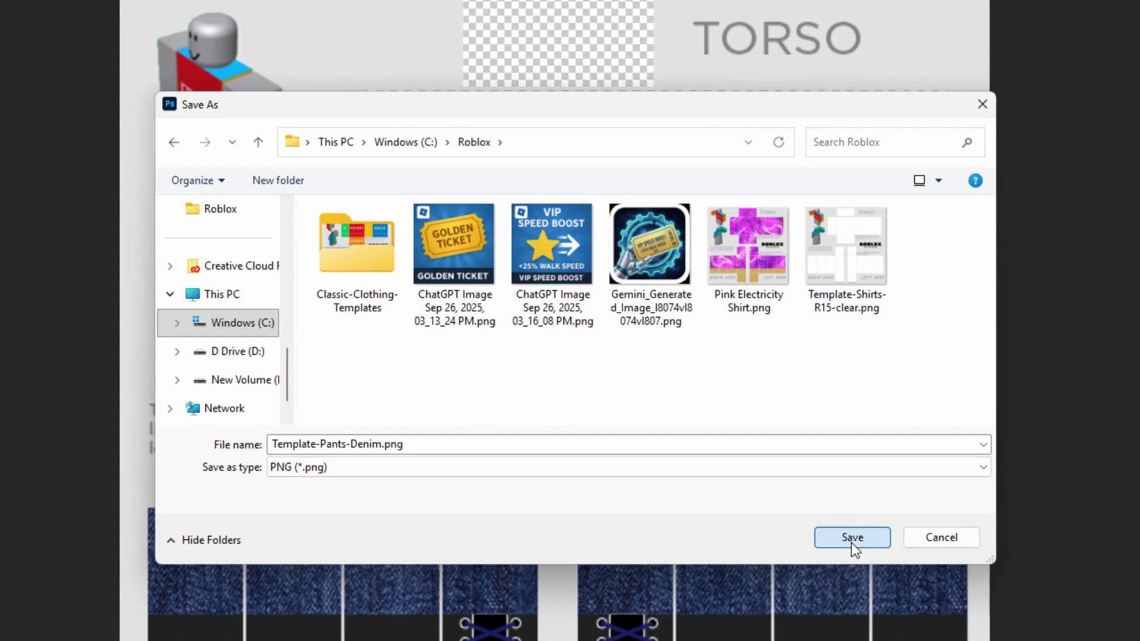
{"action": "left_click", "coordinate": [1000, 636]}
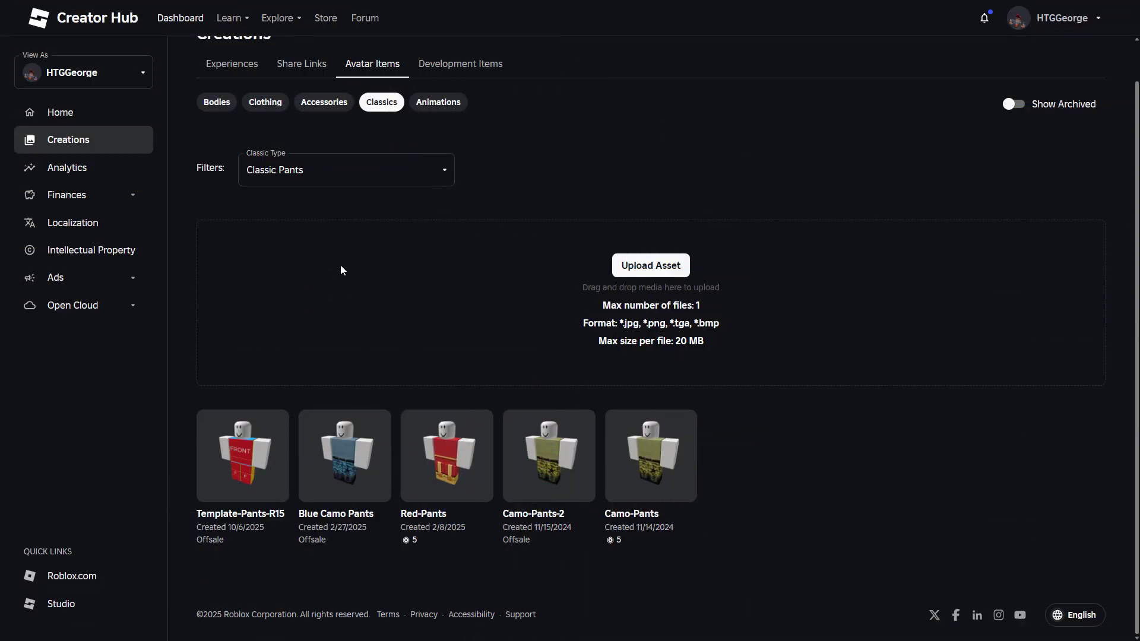
Step: Choose Template-Pants-Denim.png as the image for a new pants asset
{"action": "left_click", "coordinate": [651, 266]}
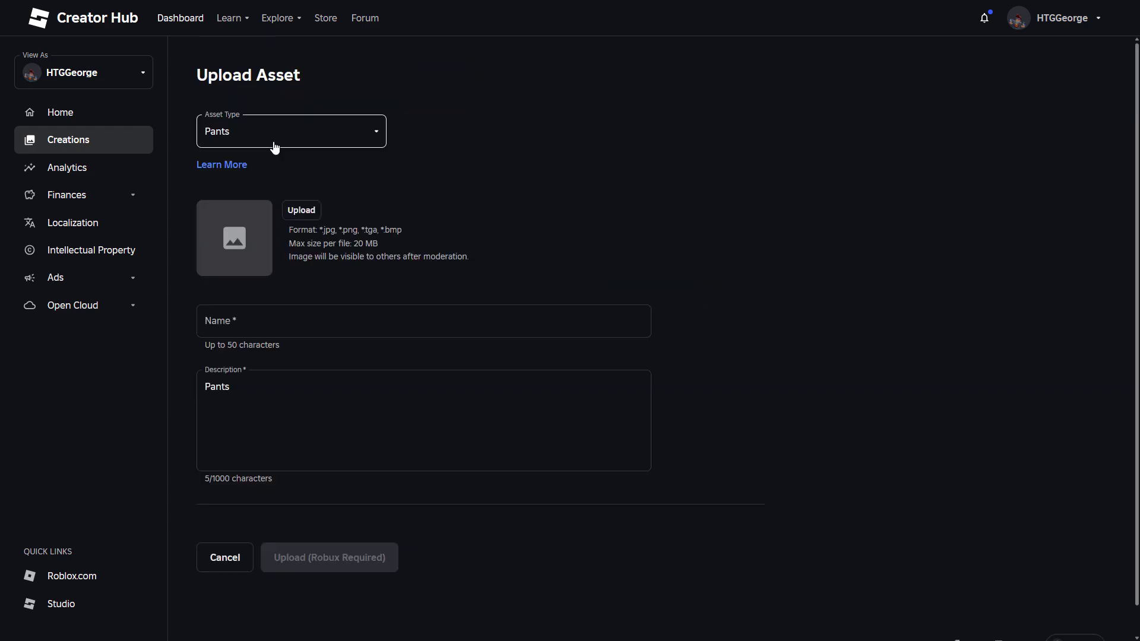
{"action": "left_click", "coordinate": [306, 212]}
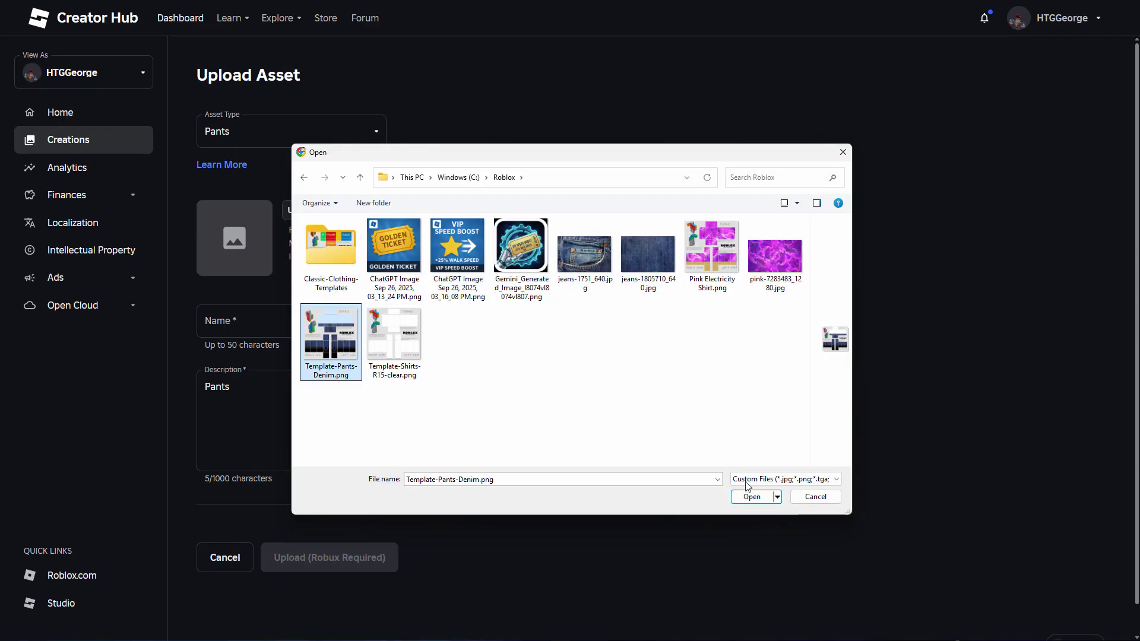
{"action": "left_click", "coordinate": [751, 497]}
Step: Name the asset Denim Pants and upload it, confirming the 10 Robux fee
{"action": "left_click", "coordinate": [264, 335]}
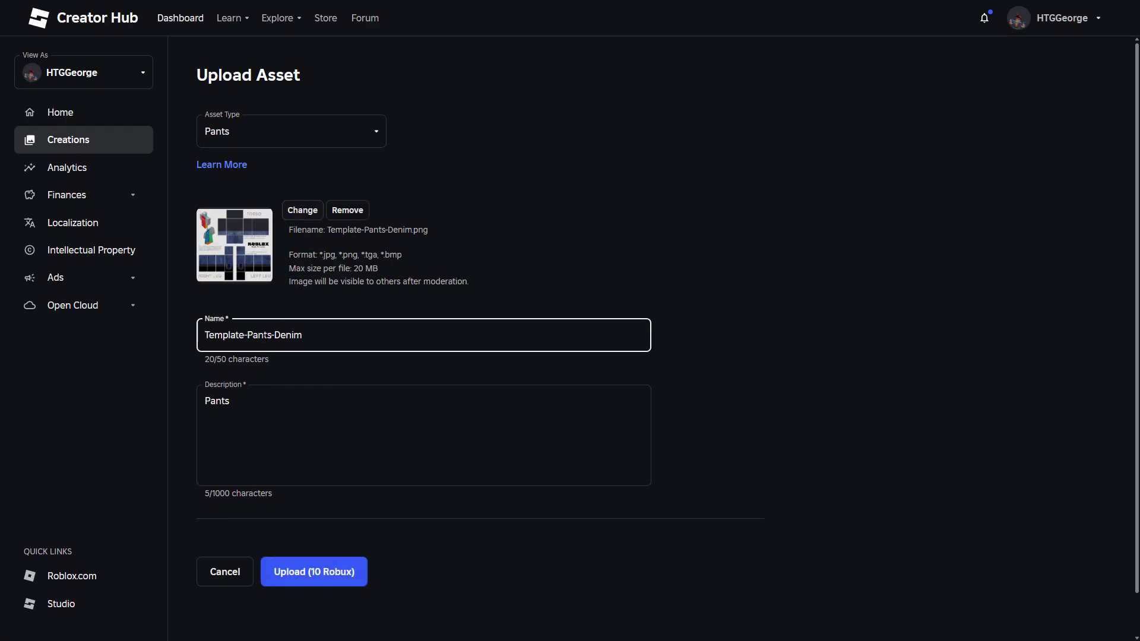
{"action": "key", "text": "ctrl+a"}
{"action": "type", "text": "Denim "}
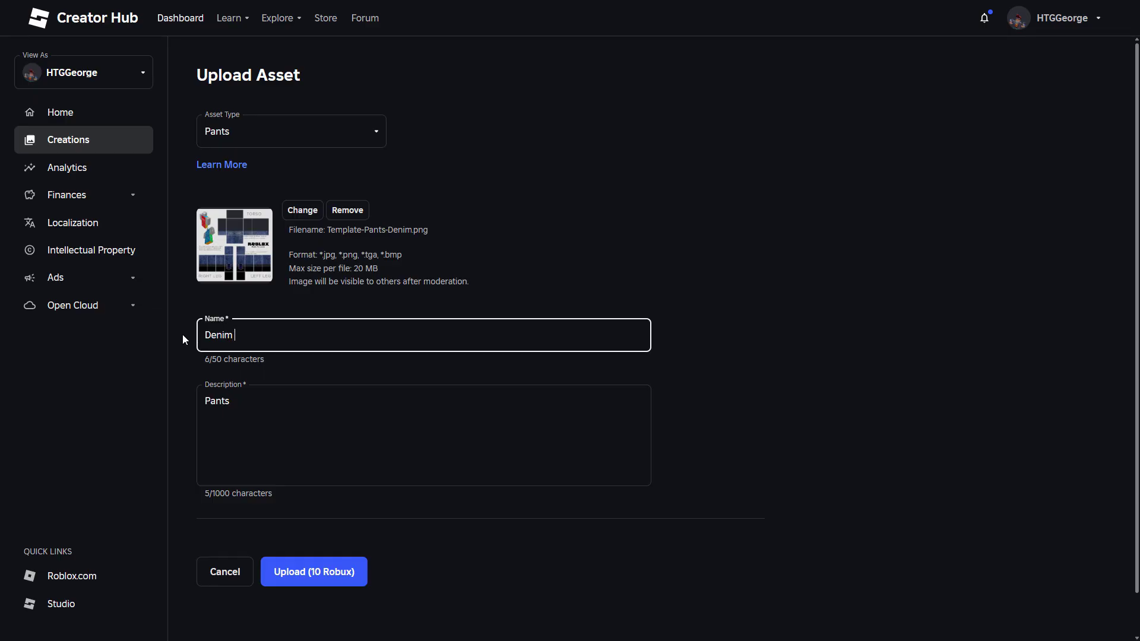
{"action": "type", "text": "Pants"}
{"action": "left_click", "coordinate": [263, 405]}
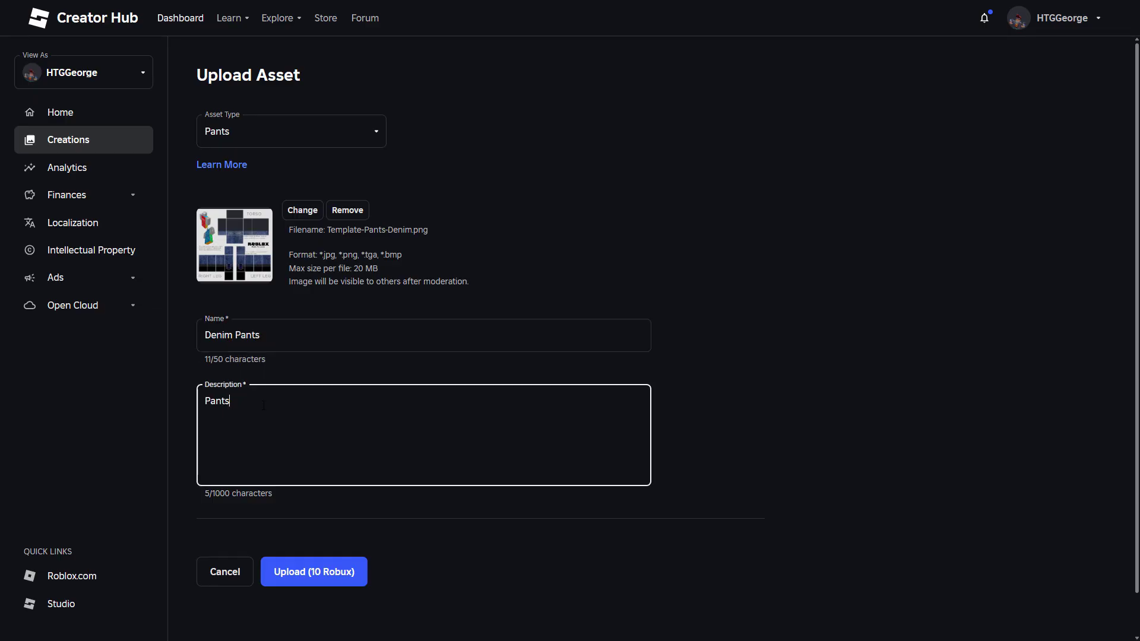
{"action": "left_click", "coordinate": [333, 581]}
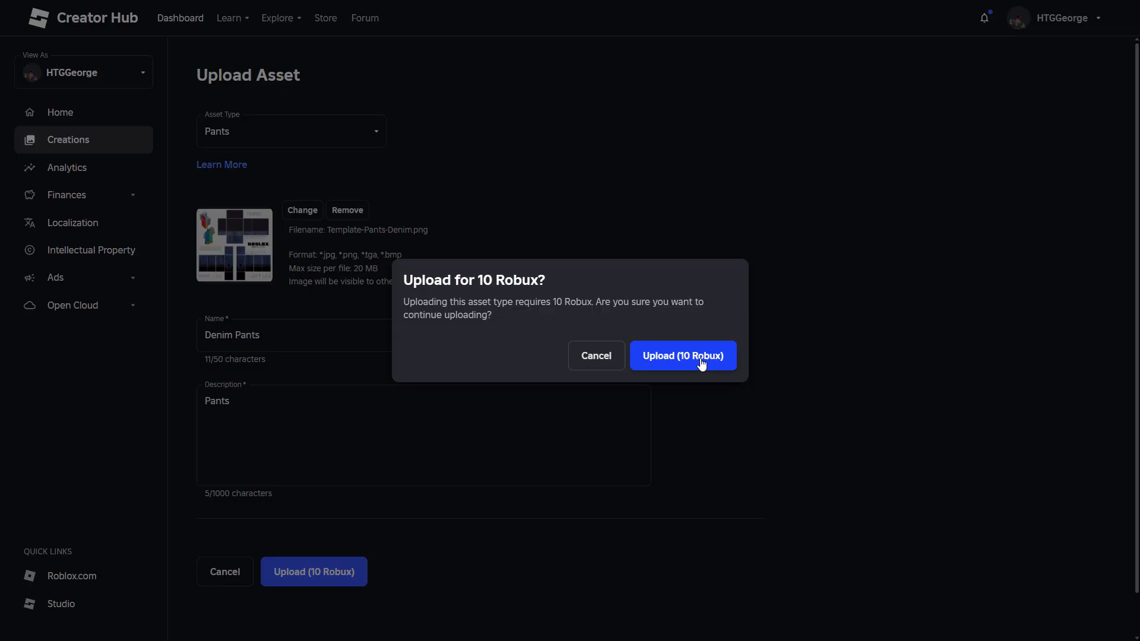
{"action": "left_click", "coordinate": [700, 358]}
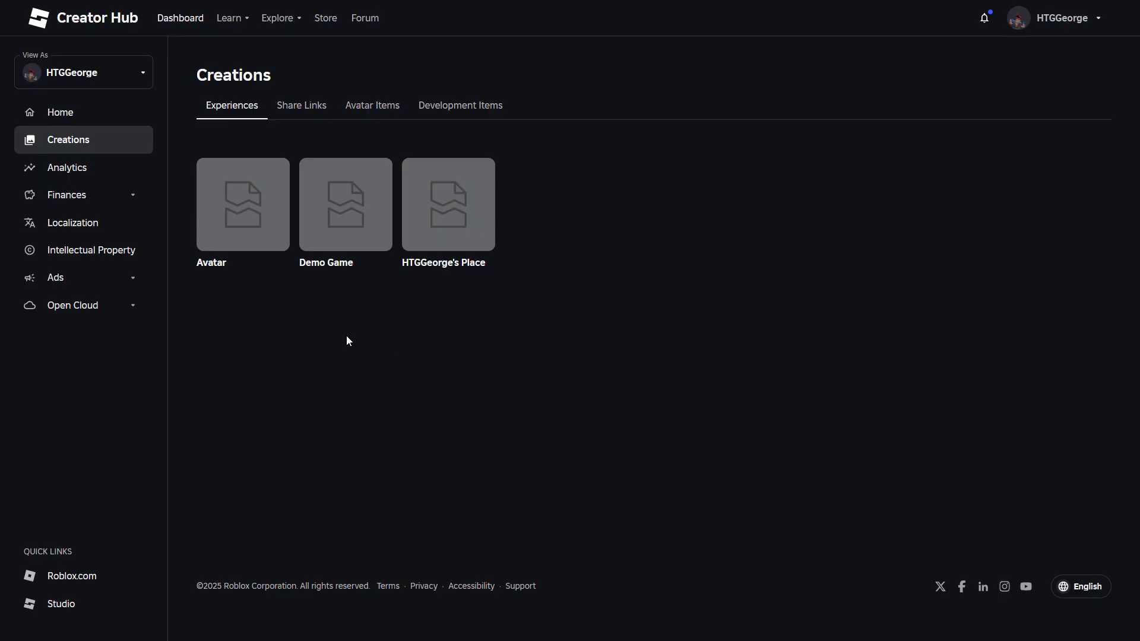
Step: Filter Avatar Items creations to Classics with Classic Type set to Classic Pants
{"action": "left_click", "coordinate": [363, 113]}
{"action": "left_click", "coordinate": [381, 143]}
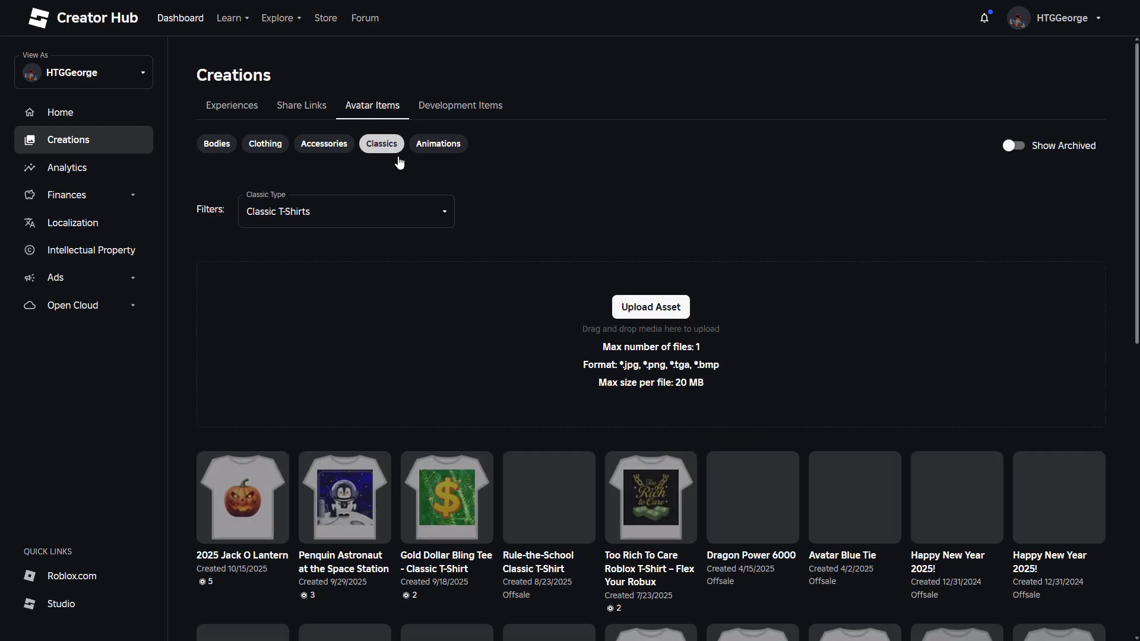
{"action": "left_click", "coordinate": [356, 214]}
{"action": "left_click", "coordinate": [326, 290]}
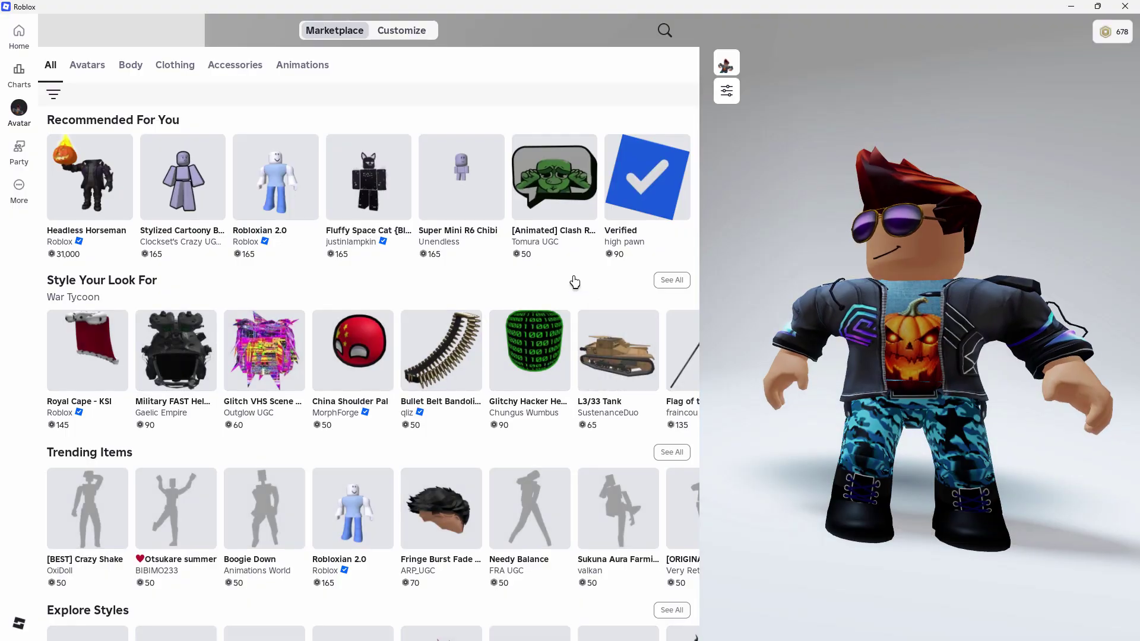
Step: Equip the denim pants from owned Classic Pants and turn the avatar to a three-quarter view
{"action": "left_click", "coordinate": [404, 31]}
{"action": "left_click", "coordinate": [140, 99]}
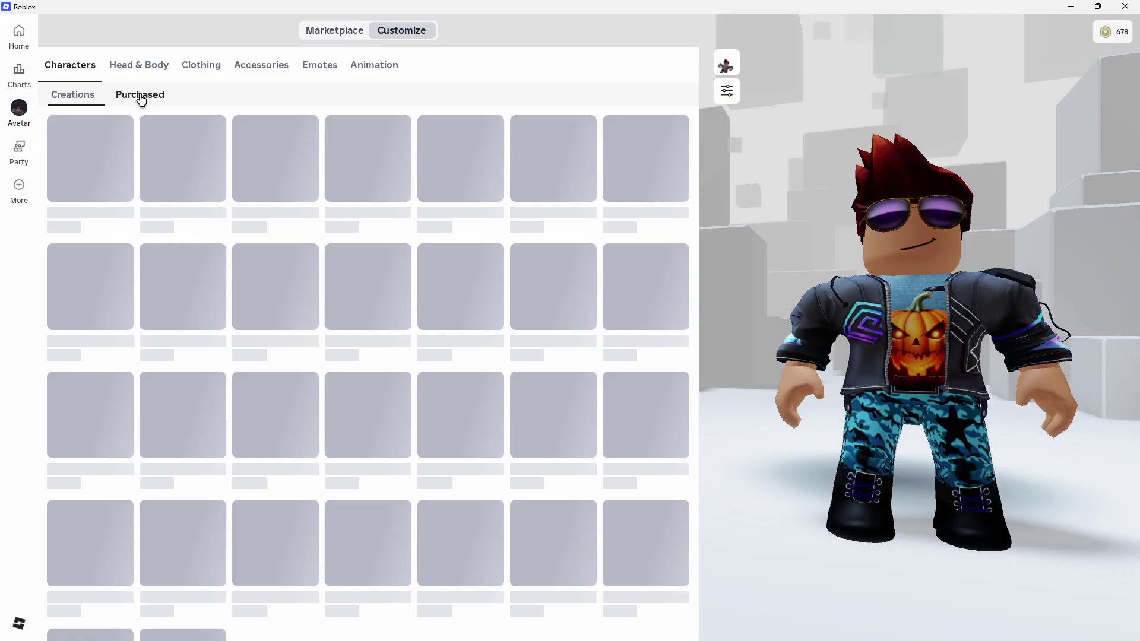
{"action": "left_click", "coordinate": [205, 70]}
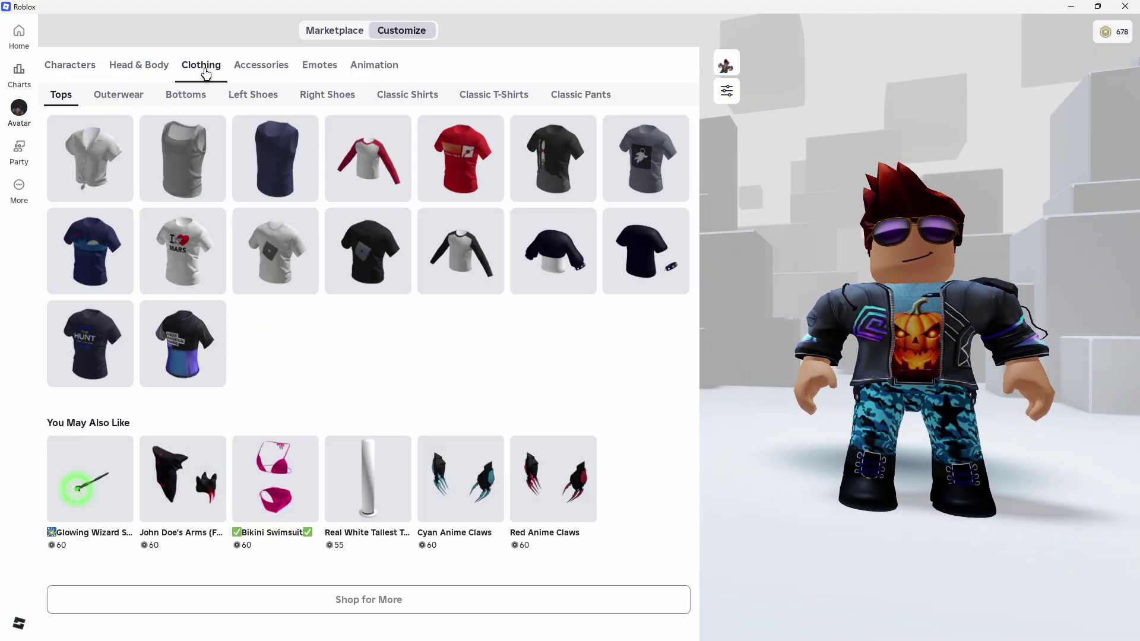
{"action": "left_click", "coordinate": [580, 96]}
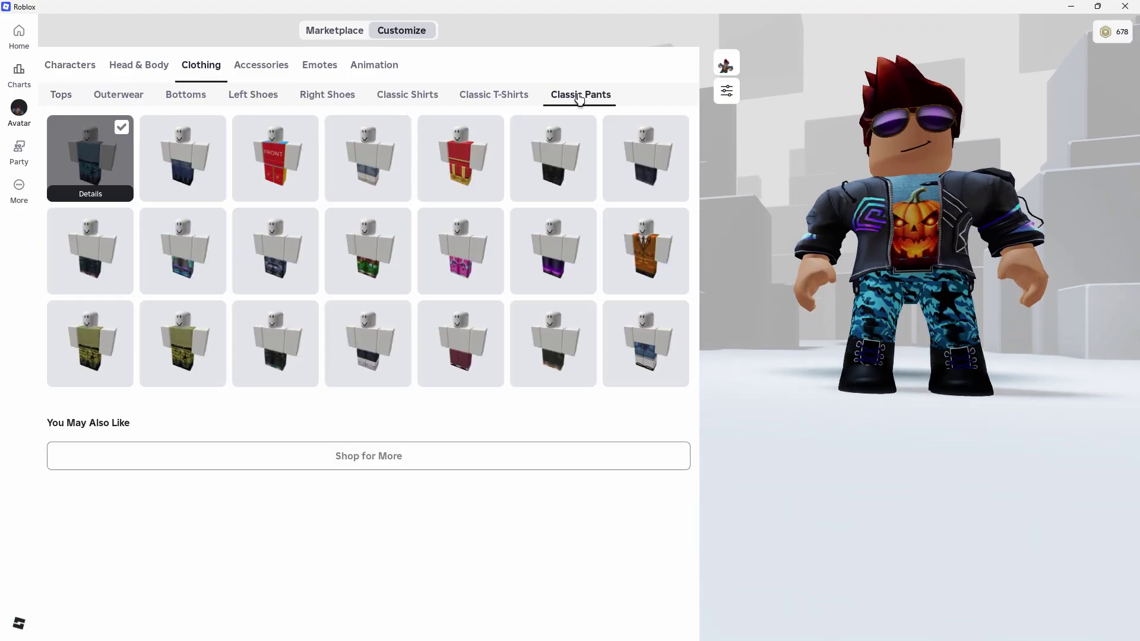
{"action": "left_click", "coordinate": [211, 177]}
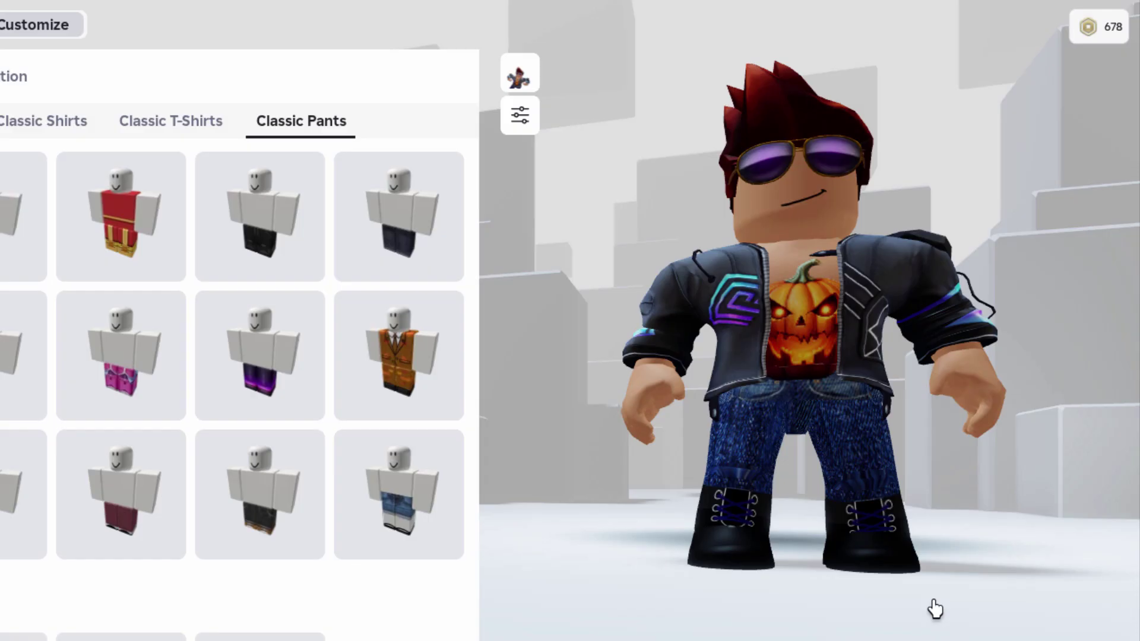
{"action": "left_click_drag", "start_coordinate": [936, 606], "coordinate": [770, 636]}
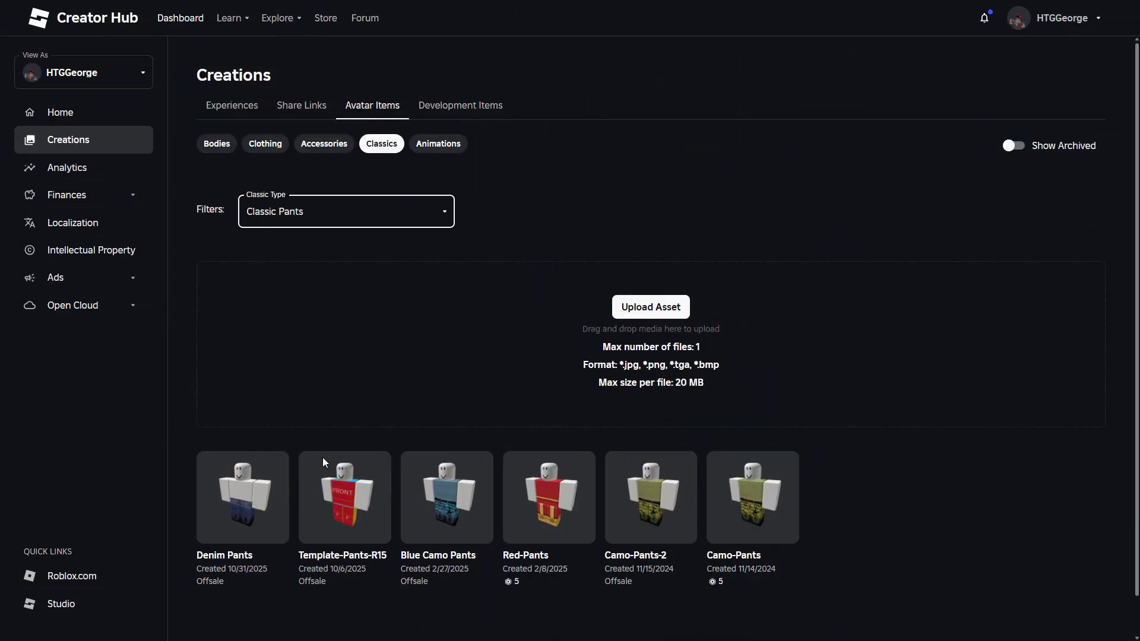
Step: Put Denim Pants on sale at 5 Robux and publish the item
{"action": "left_click", "coordinate": [243, 507]}
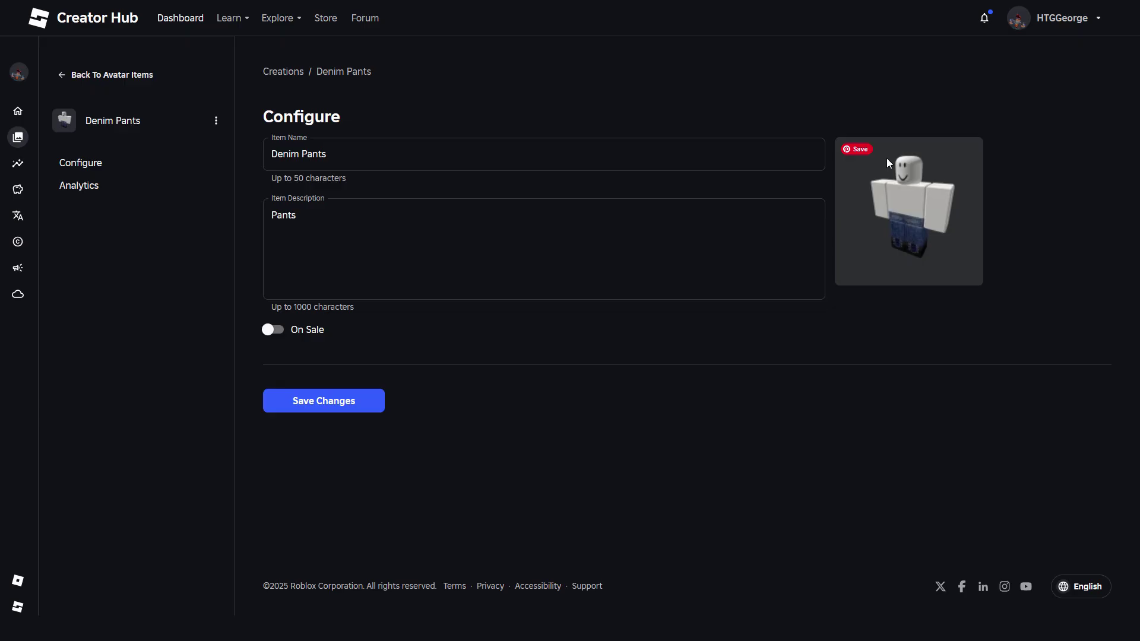
{"action": "left_click", "coordinate": [503, 244]}
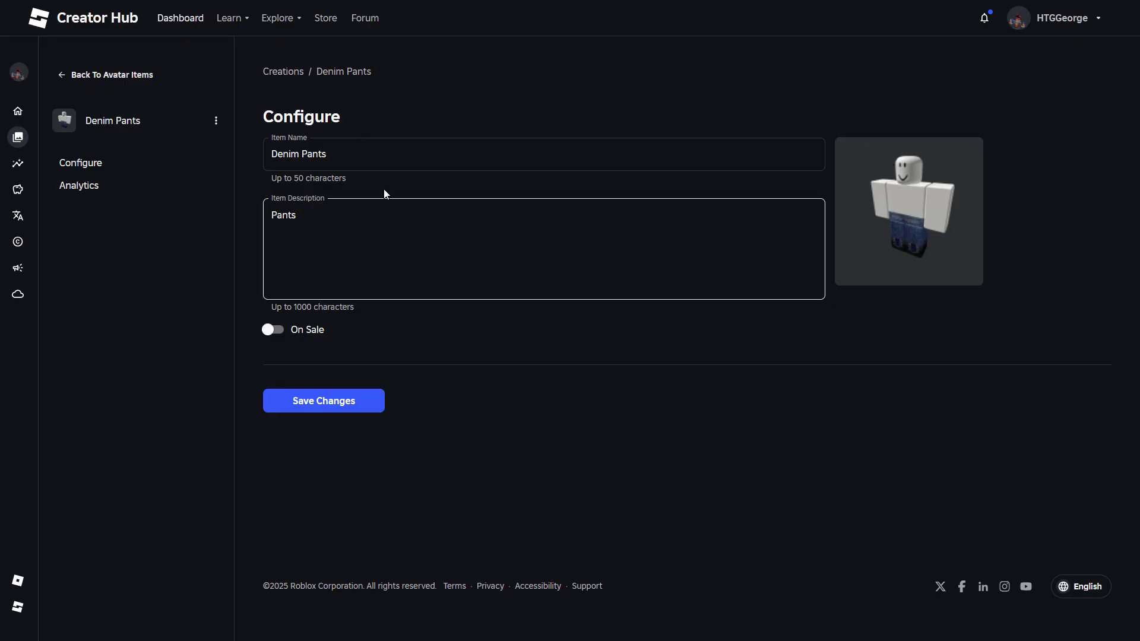
{"action": "left_click", "coordinate": [386, 157]}
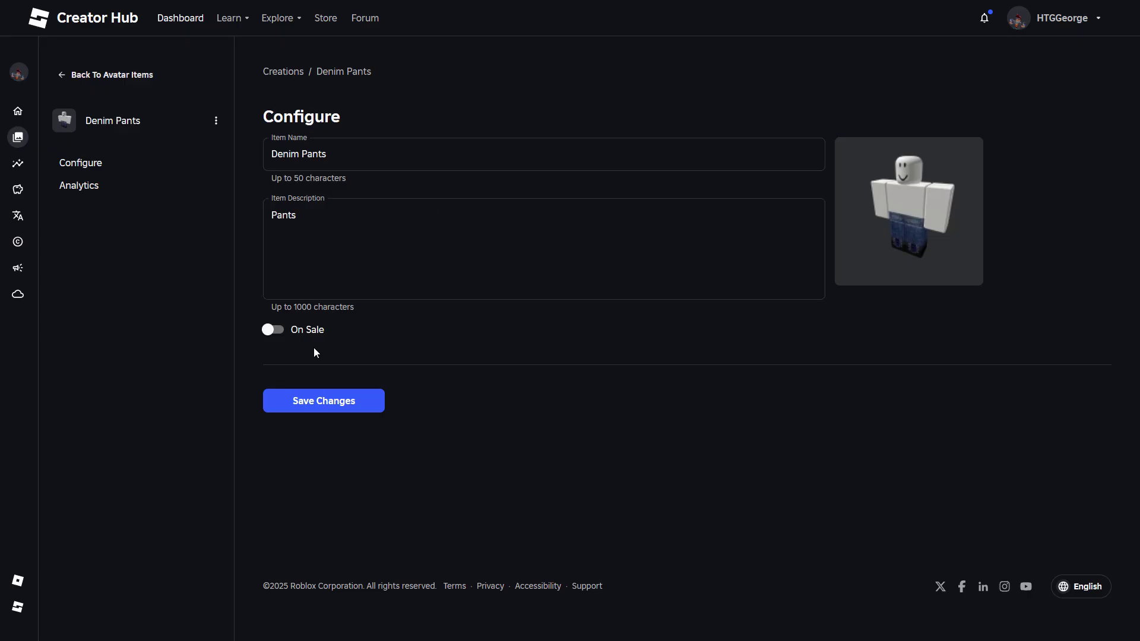
{"action": "left_click", "coordinate": [280, 331]}
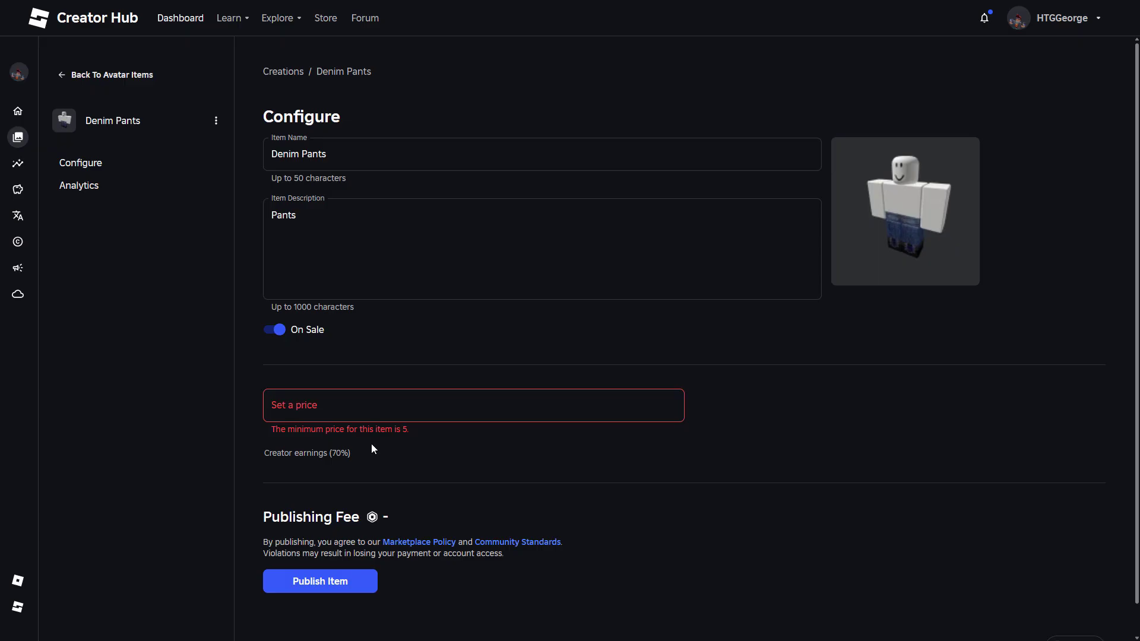
{"action": "left_click", "coordinate": [350, 409]}
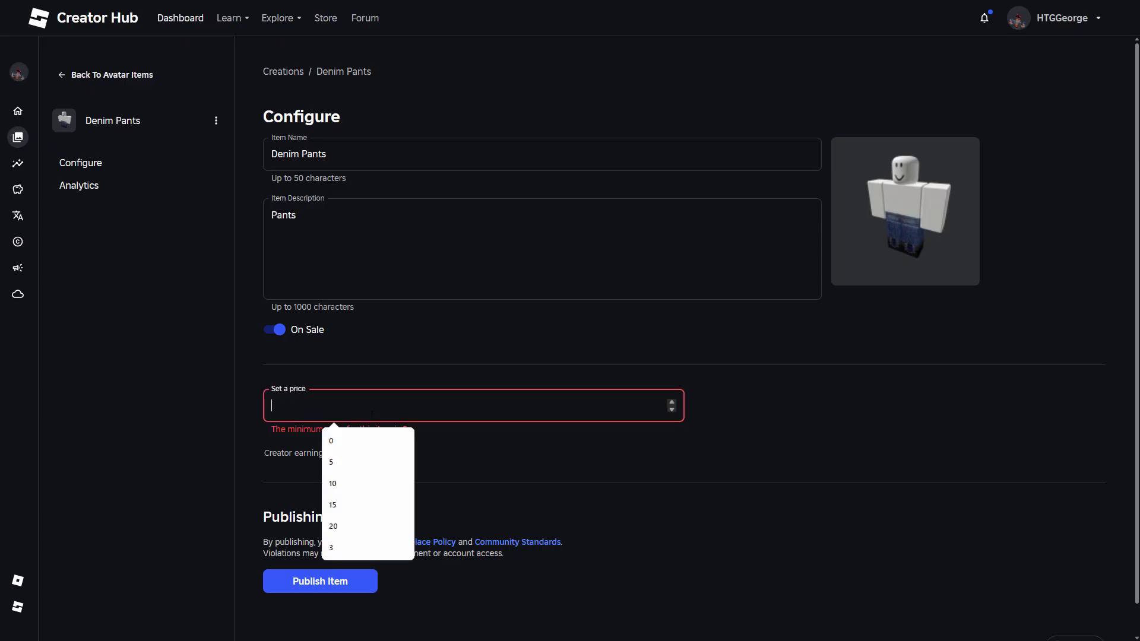
{"action": "left_click", "coordinate": [350, 462]}
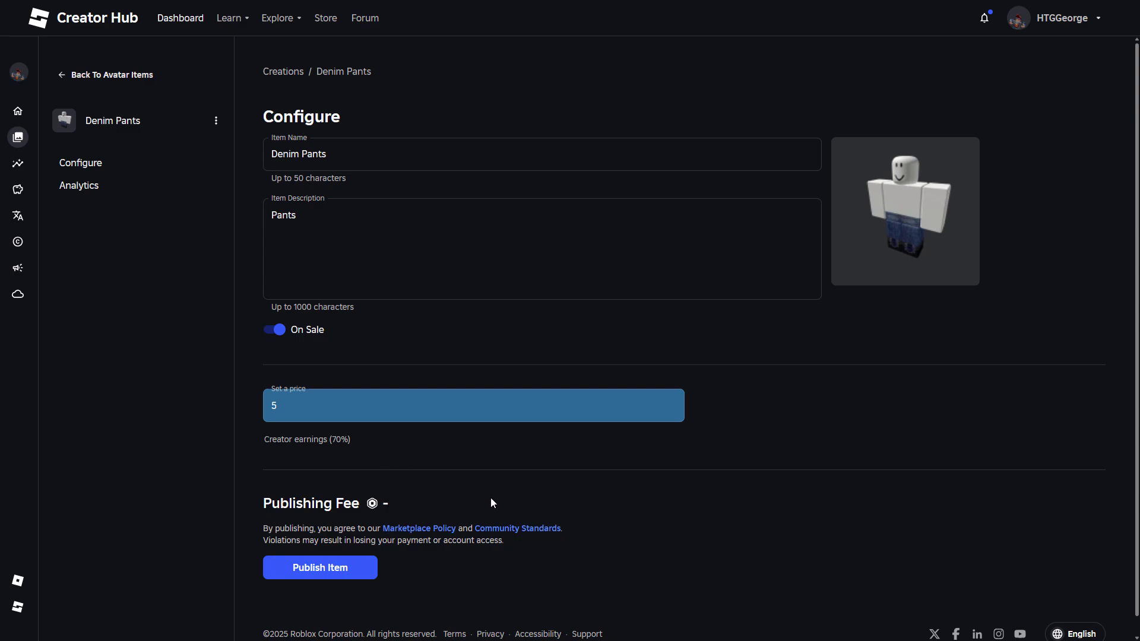
{"action": "scroll", "coordinate": [593, 475], "scroll_direction": "down", "scroll_amount": 1}
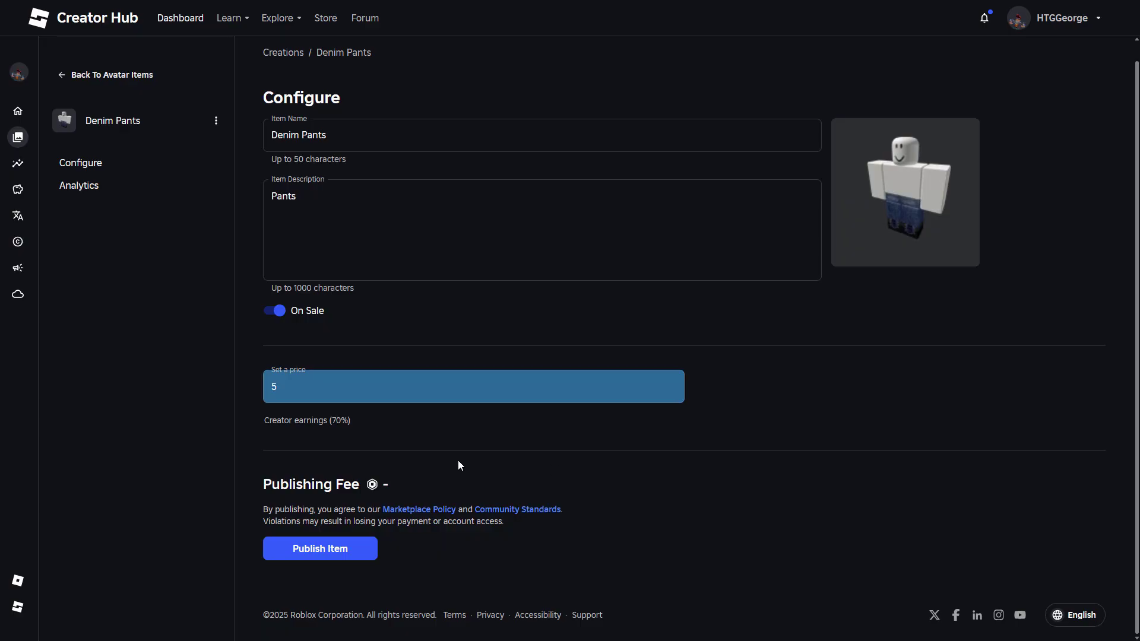
{"action": "left_click", "coordinate": [321, 549]}
Step: Copy the Denim Pants item's page URL from its options menu
{"action": "scroll", "coordinate": [213, 552], "scroll_direction": "down", "scroll_amount": 2}
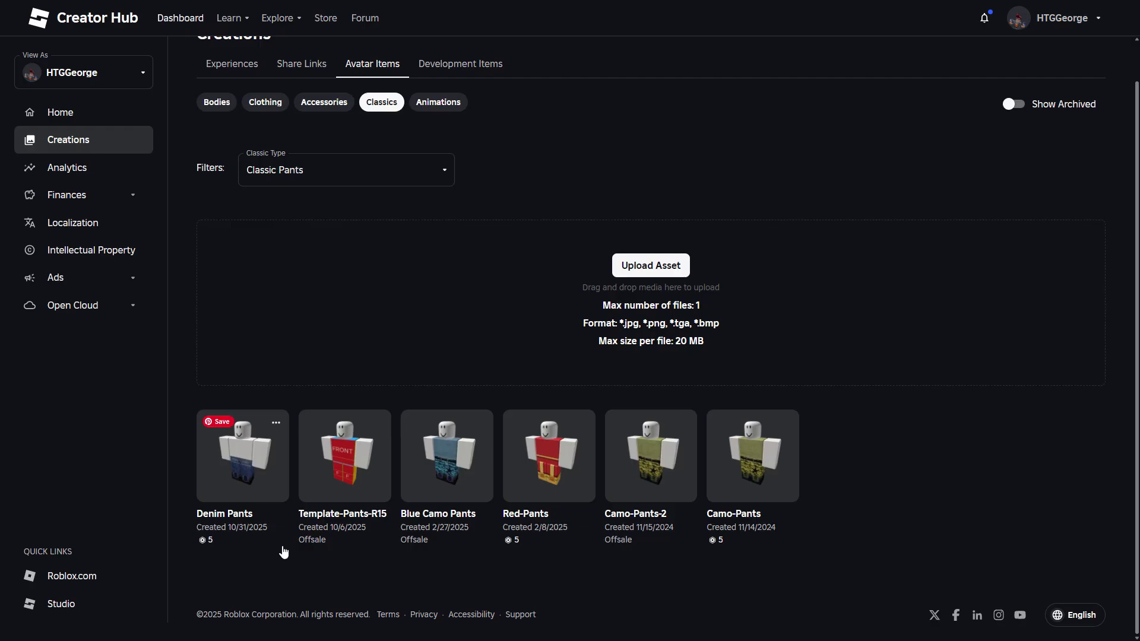
{"action": "left_click", "coordinate": [276, 423]}
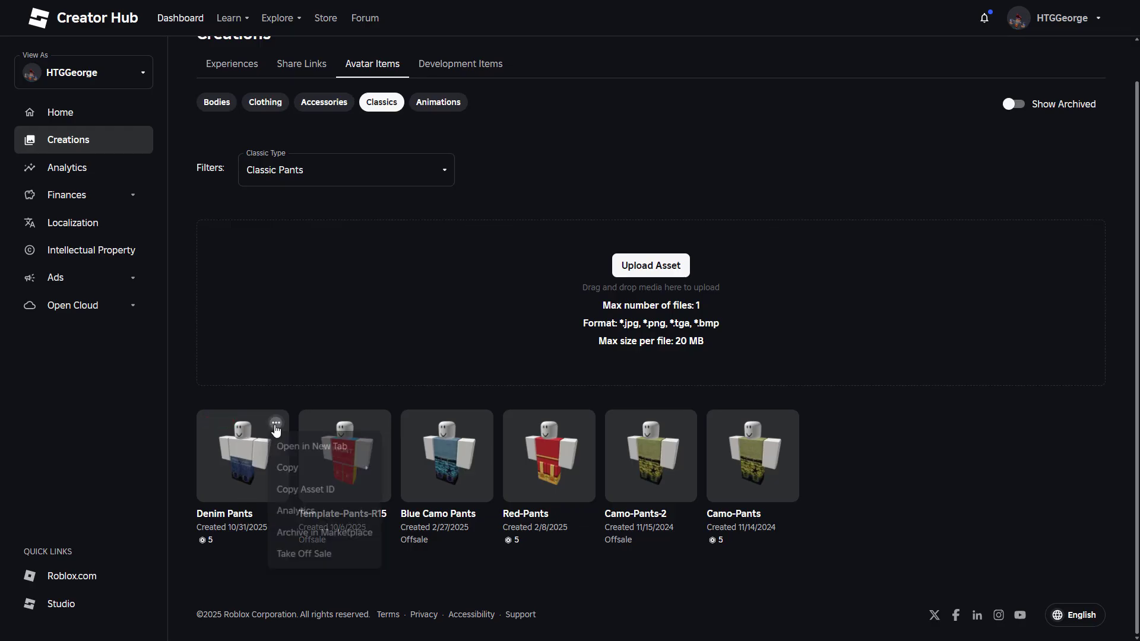
{"action": "left_click", "coordinate": [308, 476]}
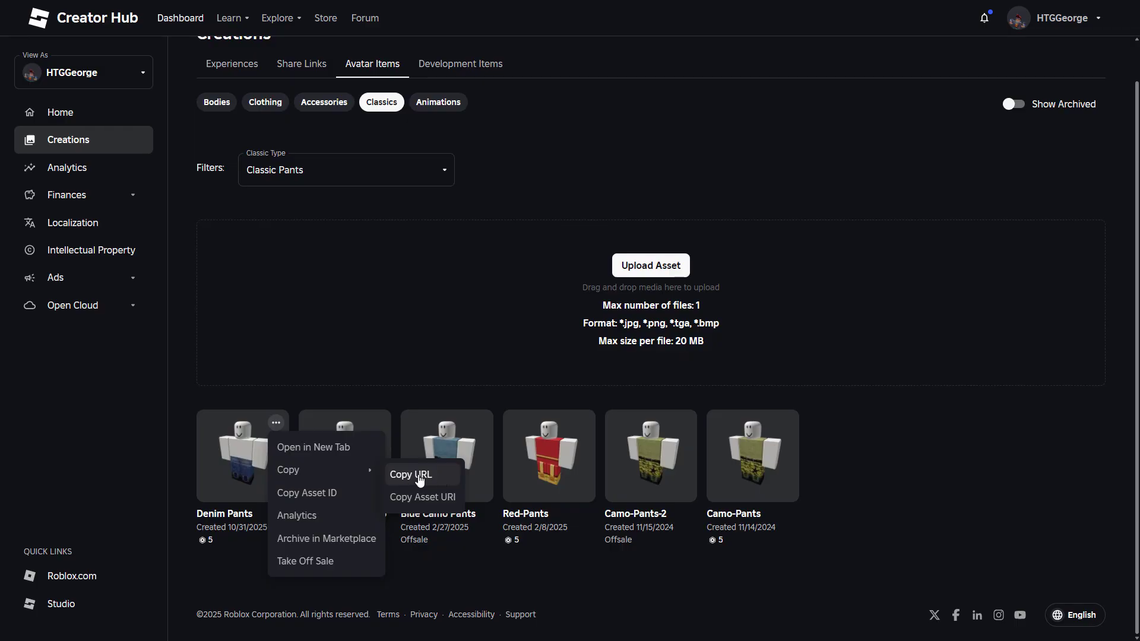
{"action": "left_click", "coordinate": [419, 478]}
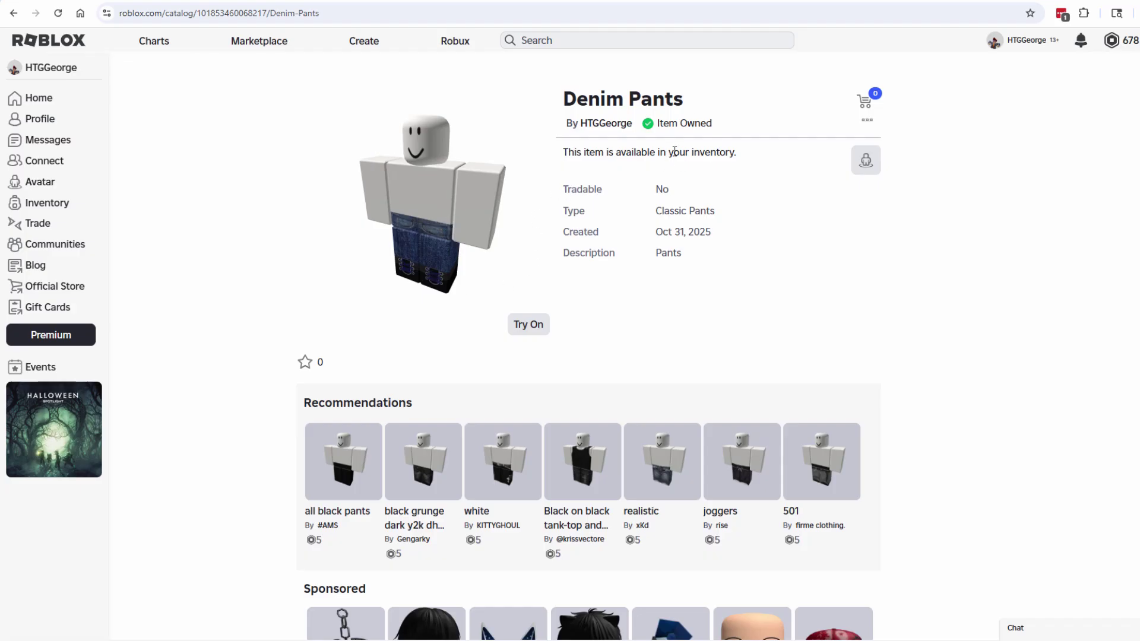
Step: Try the Denim Pants on the avatar preview, take them off, then try them on again
{"action": "left_click", "coordinate": [530, 327]}
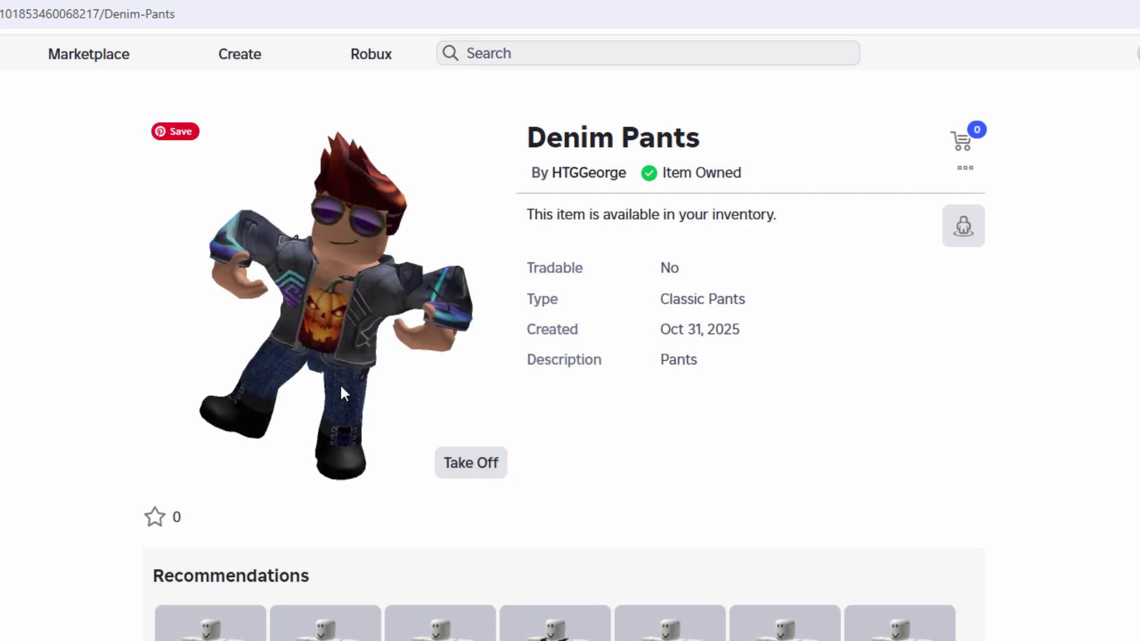
{"action": "left_click", "coordinate": [475, 465]}
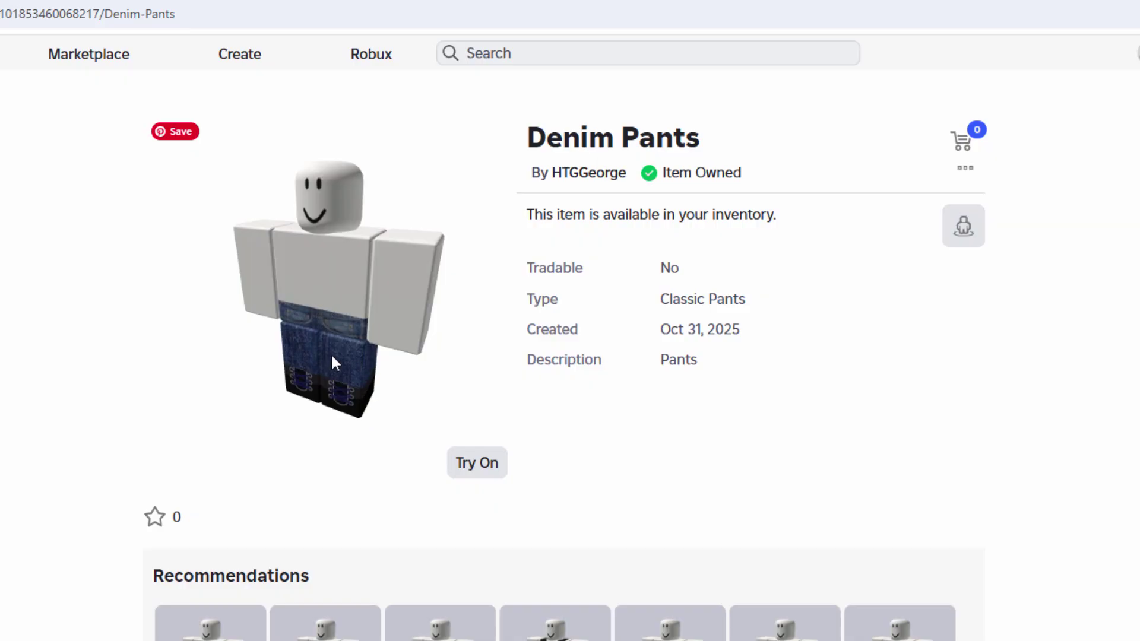
{"action": "left_click", "coordinate": [492, 463]}
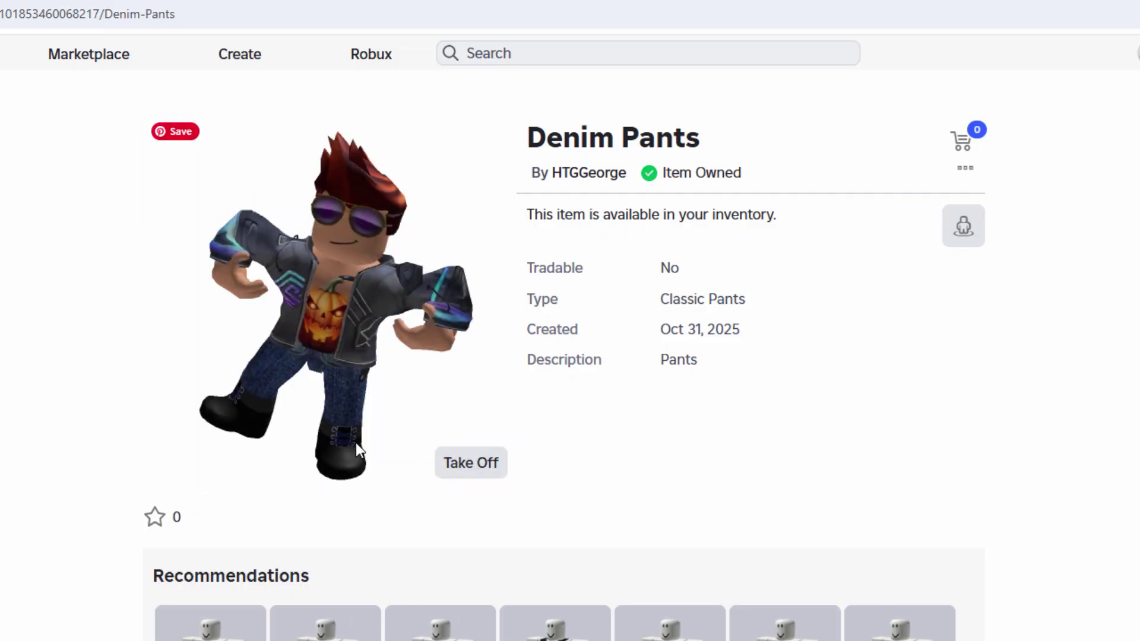